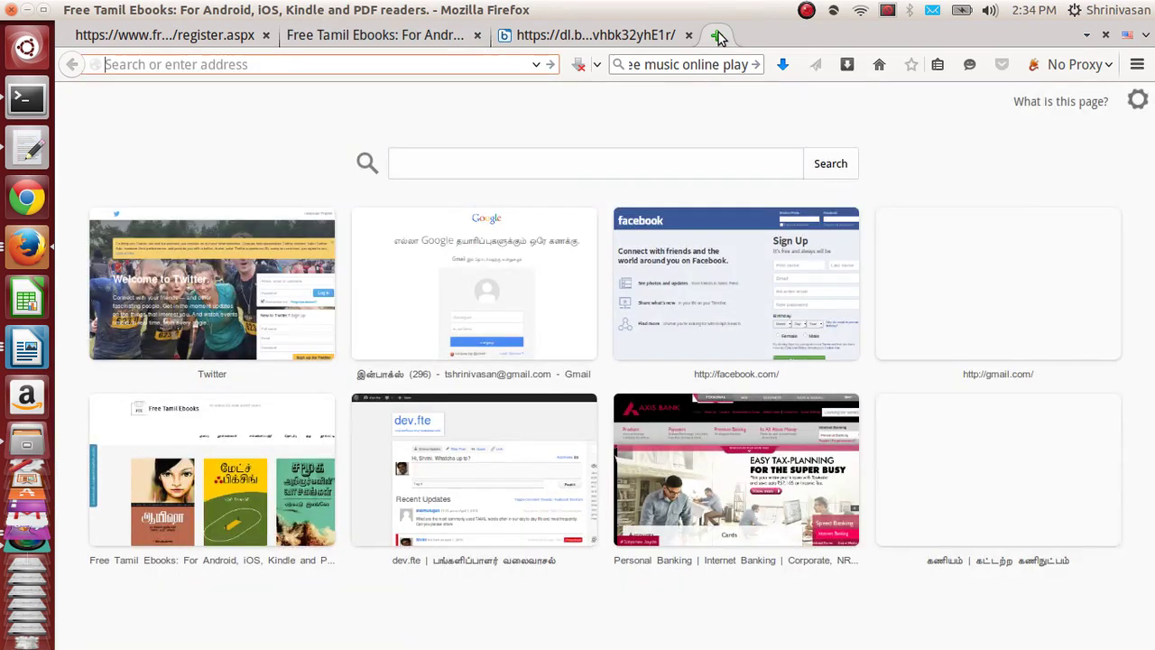
- Open the Google Play Books publishing page at play.google.com/books/publish/u/0/ and continue to the Partner Centre
text(play.google.com/)
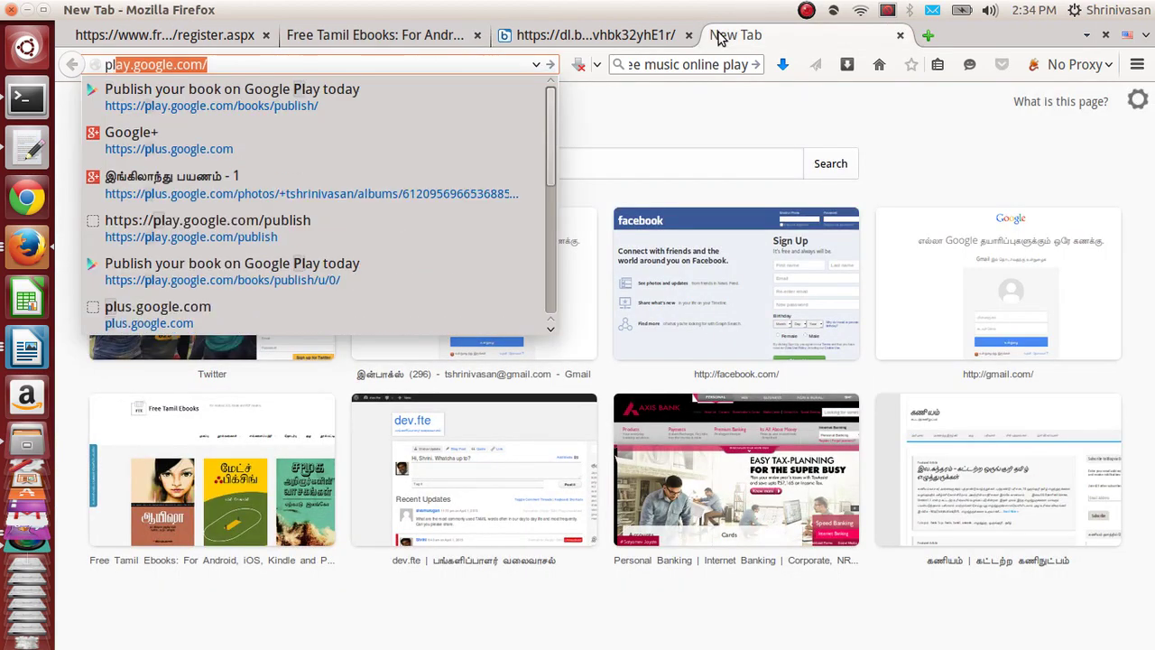
key(Down)
key(Return)
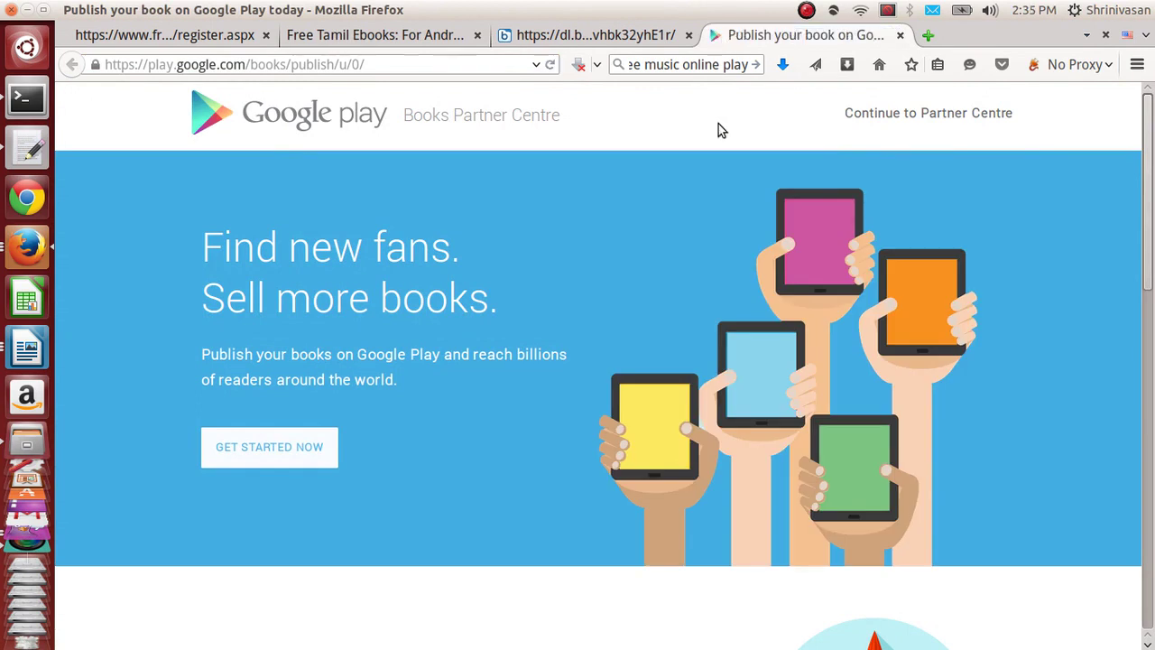
click(866, 115)
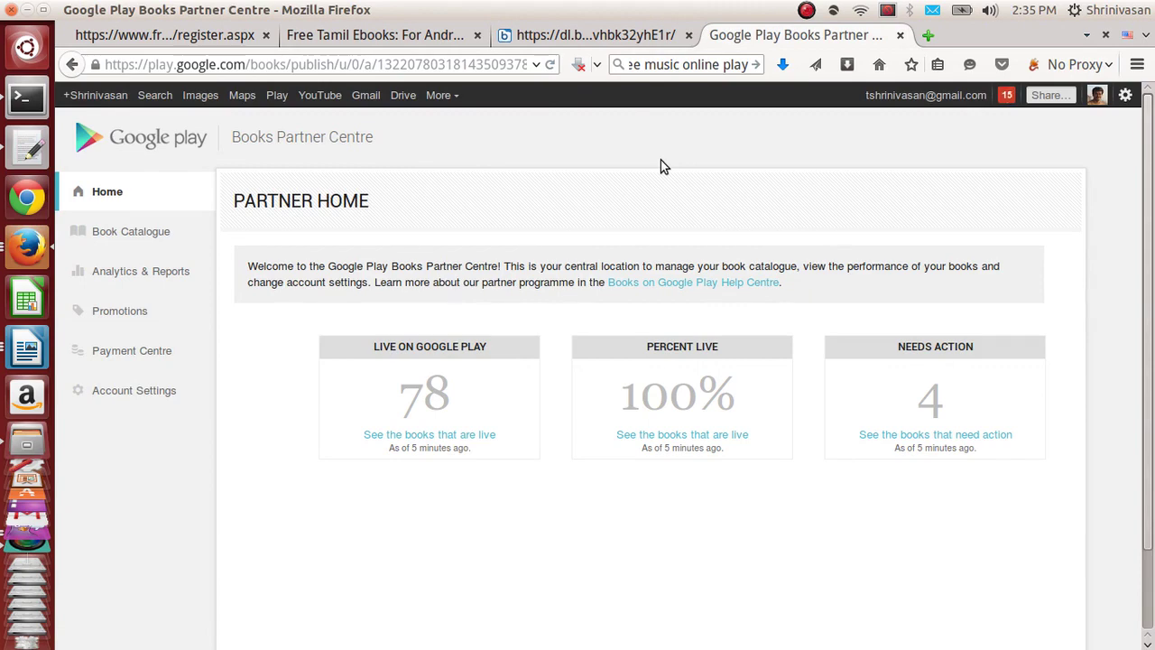
- Open the play.google.com store in a new browser tab and go to its Books section
click(929, 35)
text(play.google.com/)
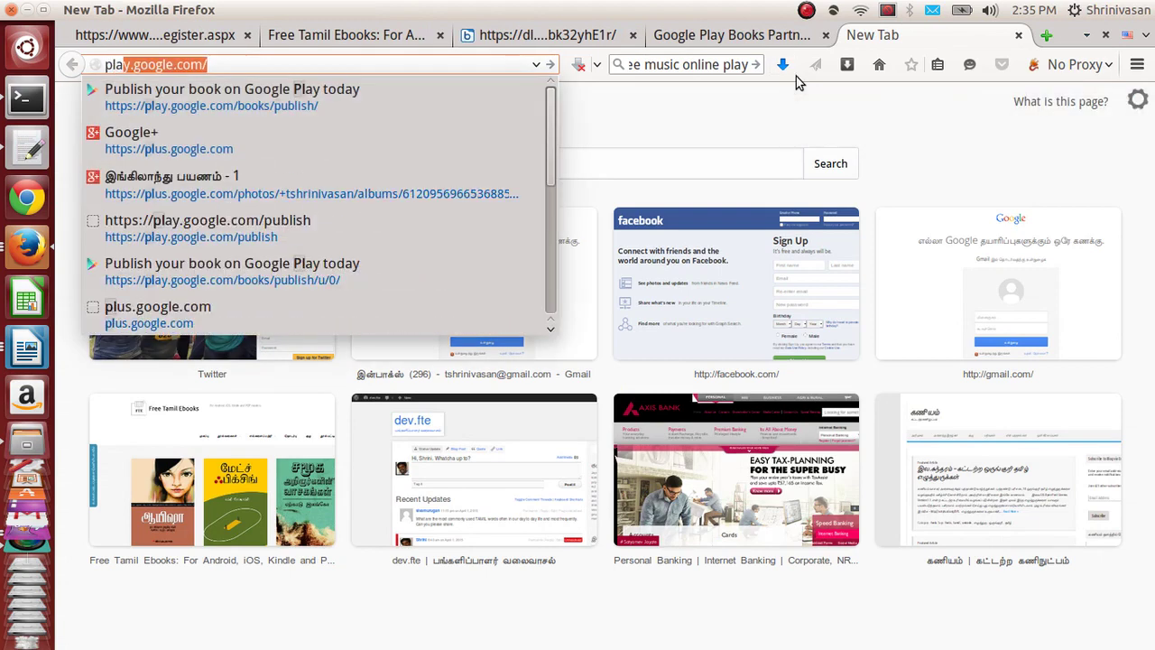
key(Return)
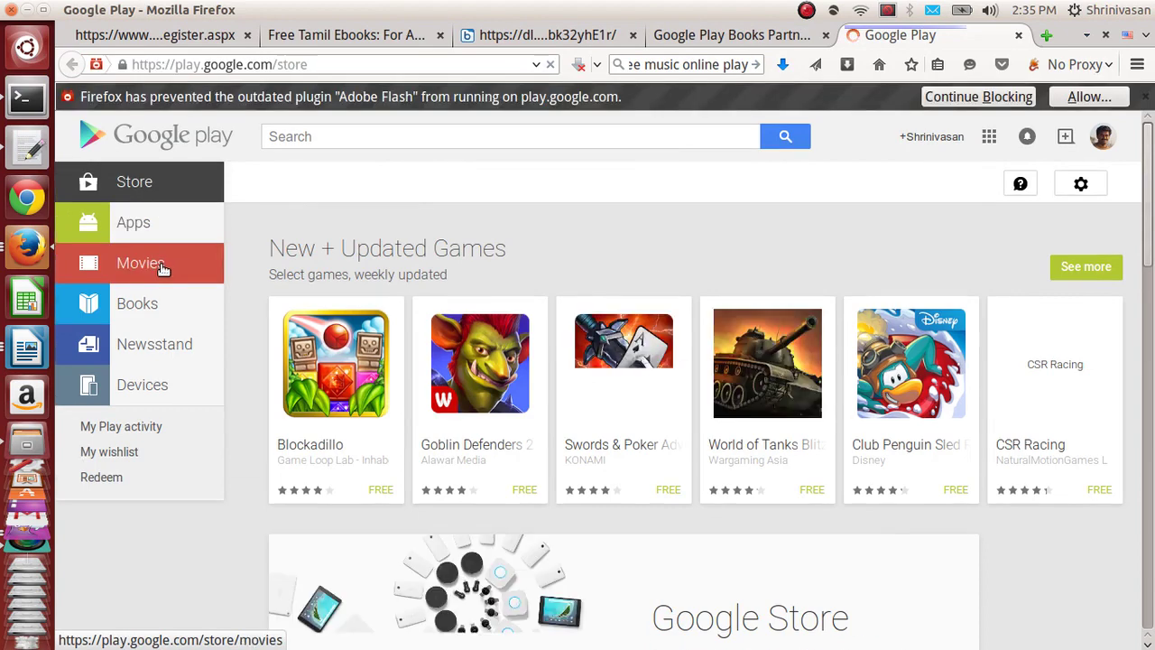
click(157, 303)
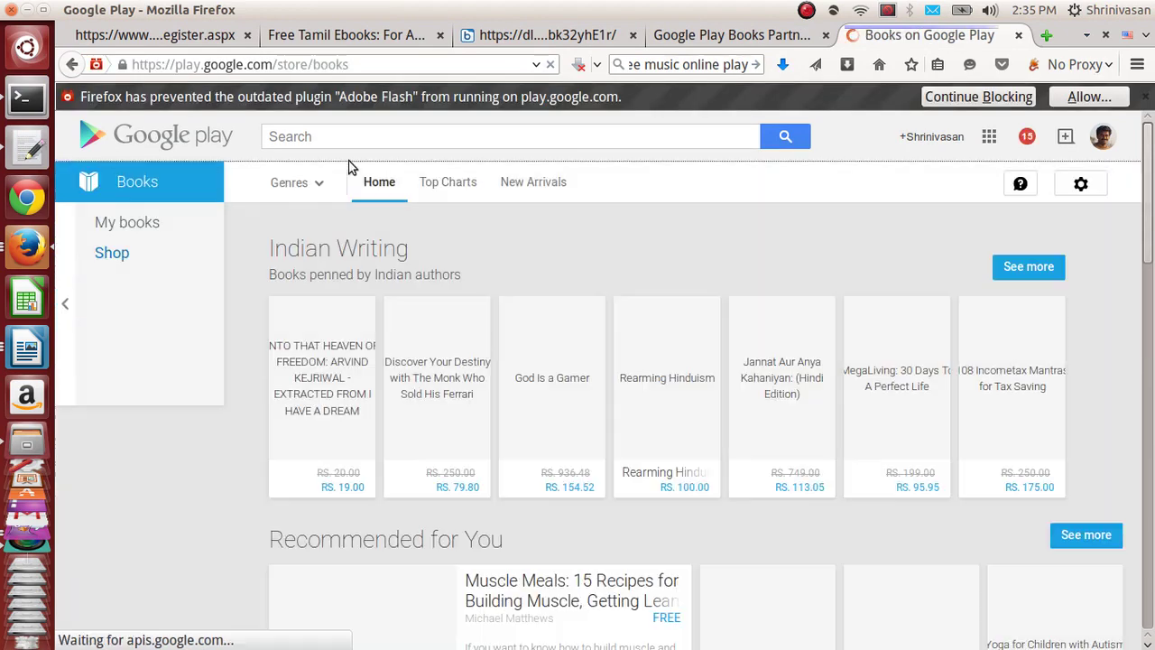
- Search the Google Play book store for "freetamilebooks" and look through the listed books
click(387, 139)
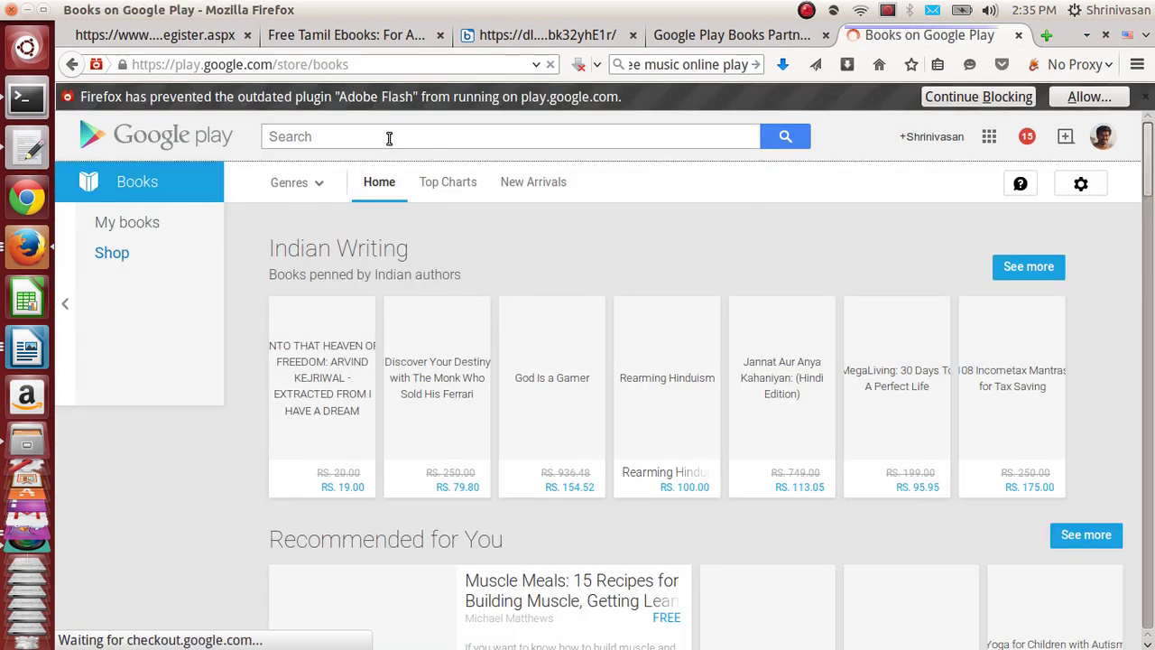
text(free)
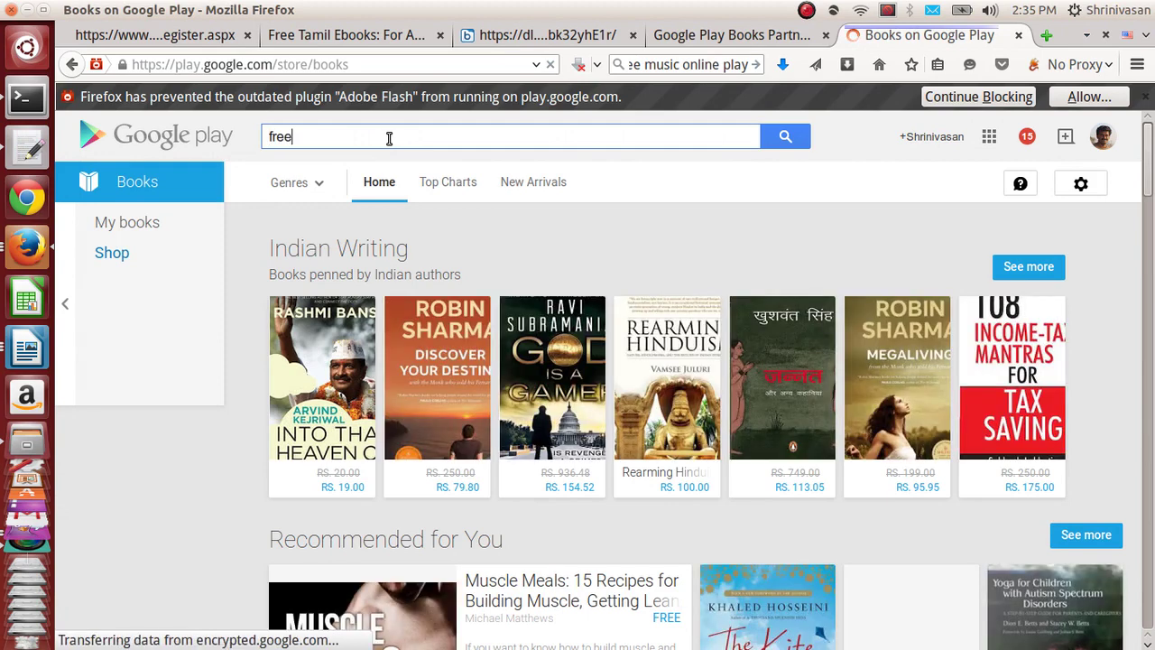
text(tamilebooks)
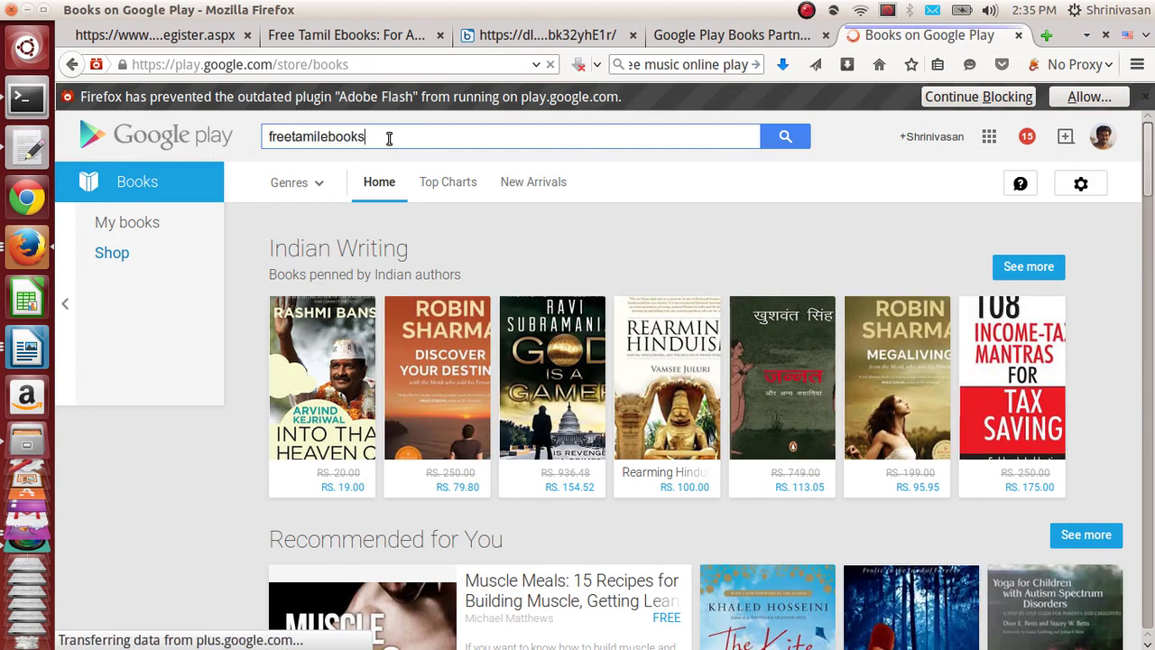
key(Return)
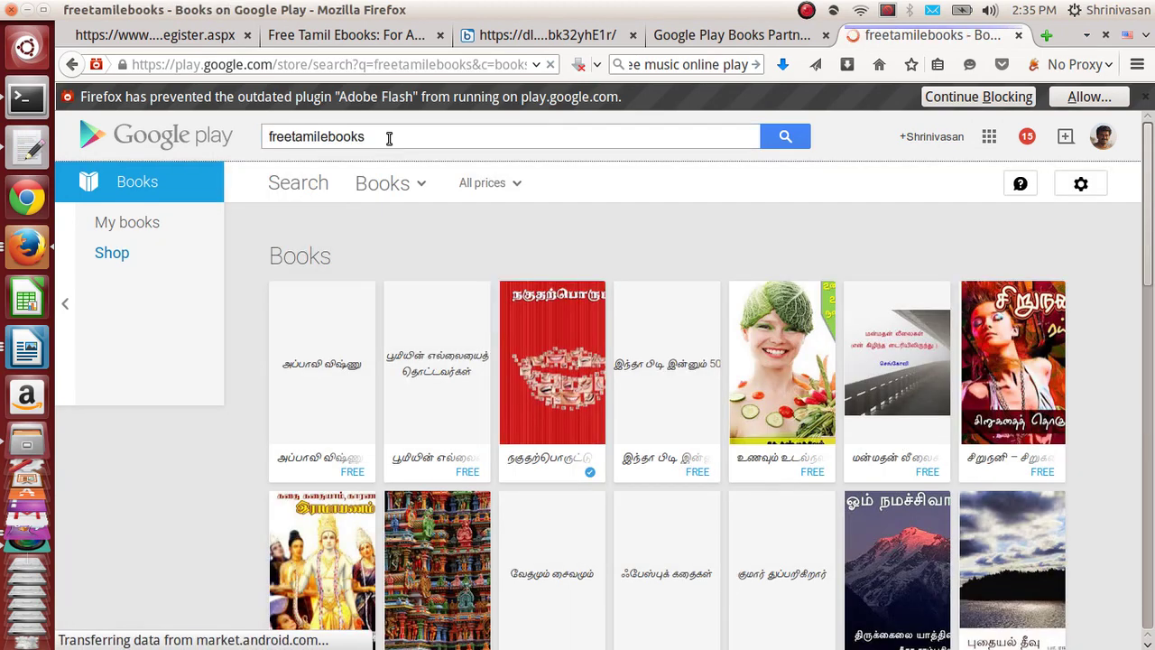
scroll(574, 252, down, 5)
scroll(574, 259, down, 20)
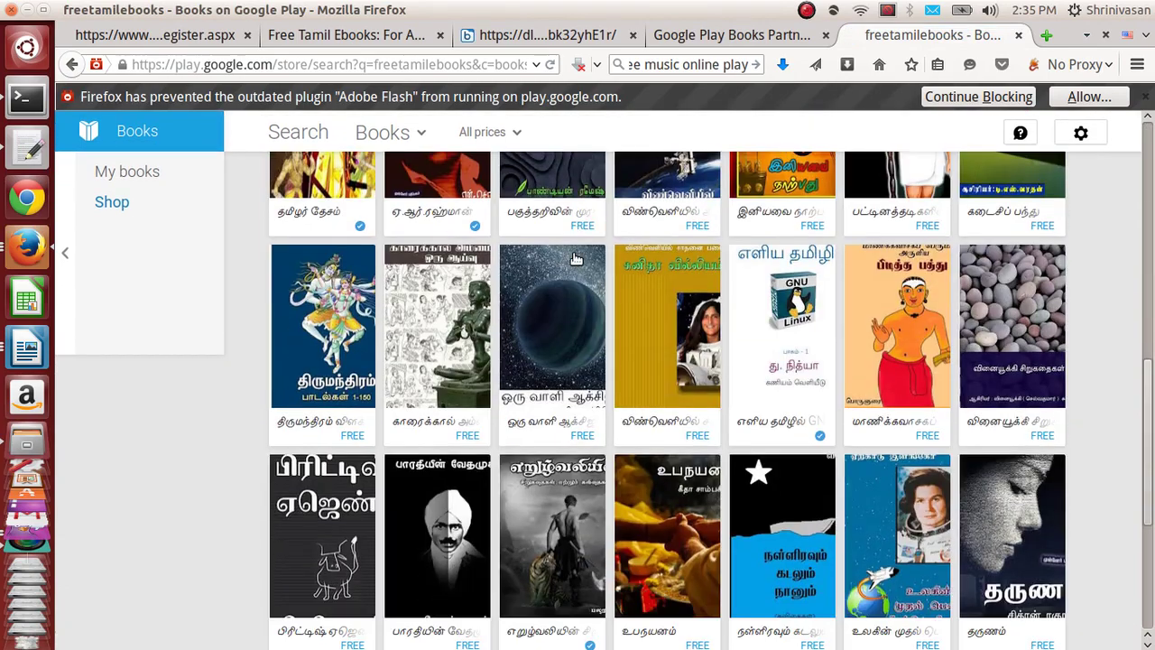
scroll(574, 259, down, 8)
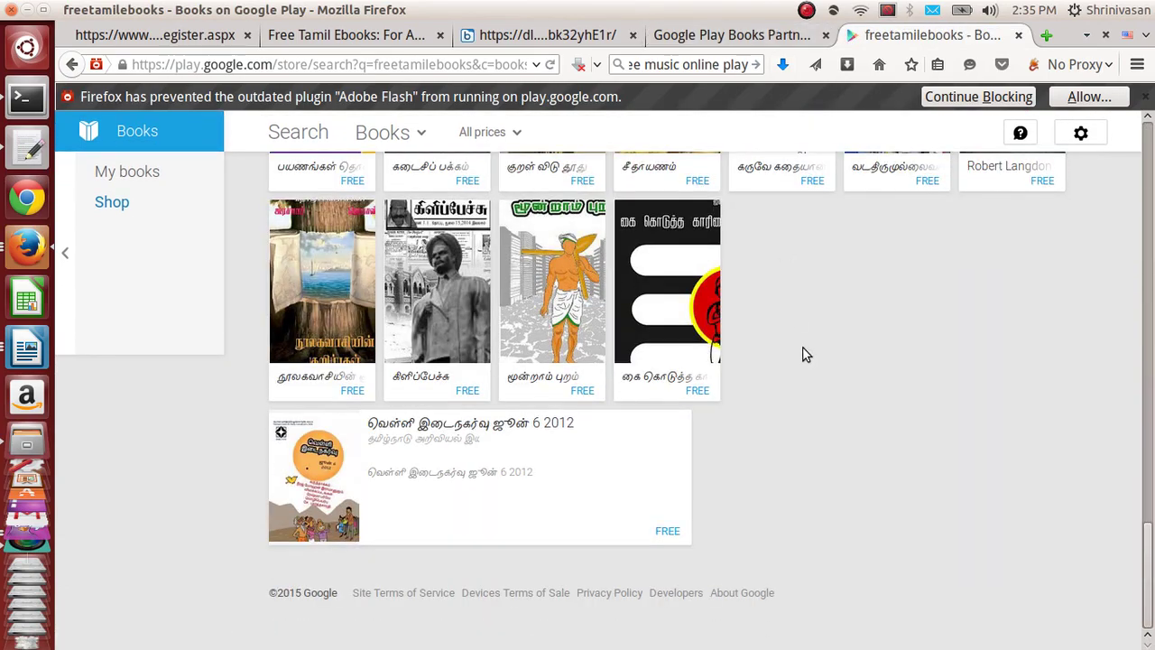
scroll(802, 350, up, 20)
scroll(805, 351, down, 10)
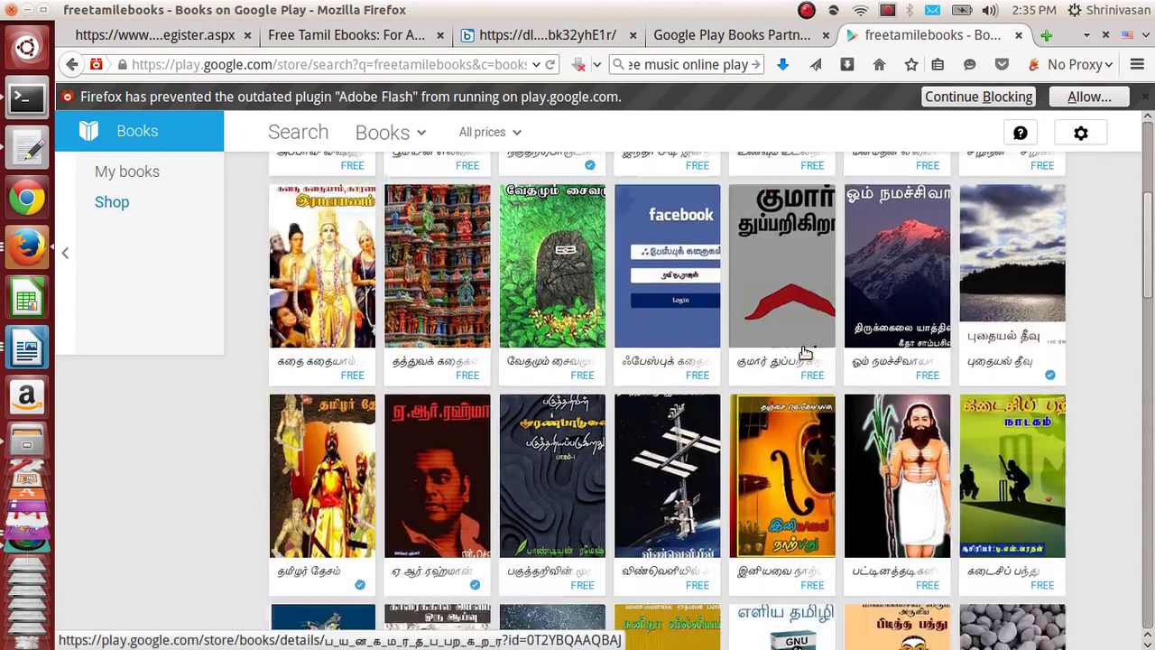
- Create a new book without an ISBN in the Partner Centre's Book Catalogue, using the Default Settings template
click(746, 36)
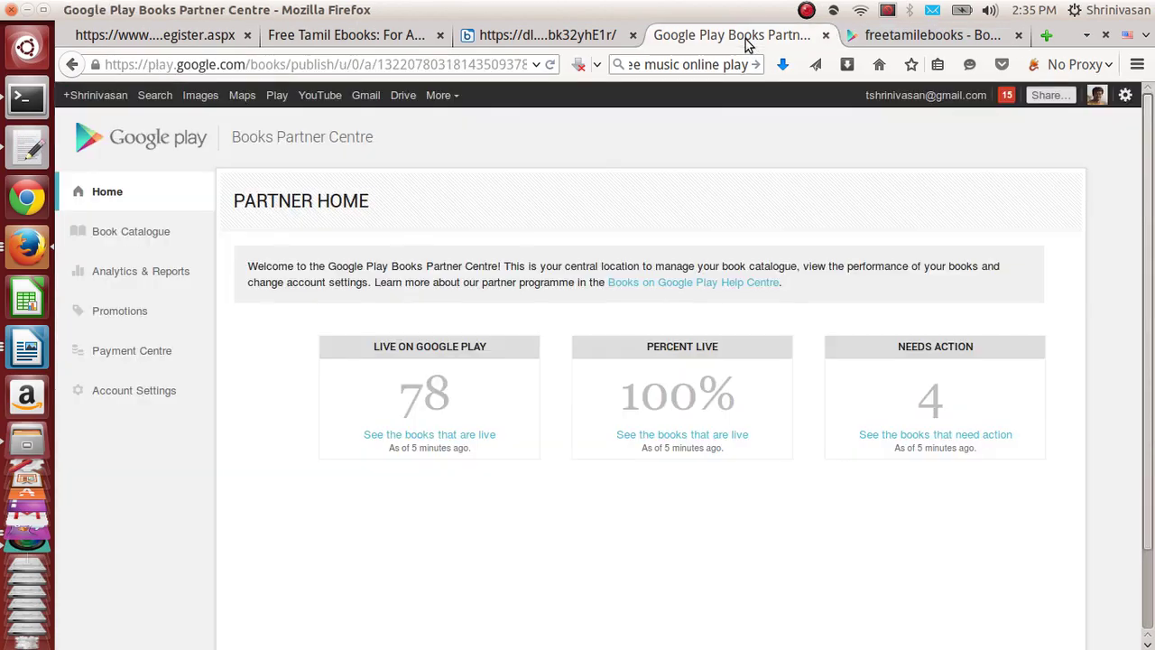
click(137, 234)
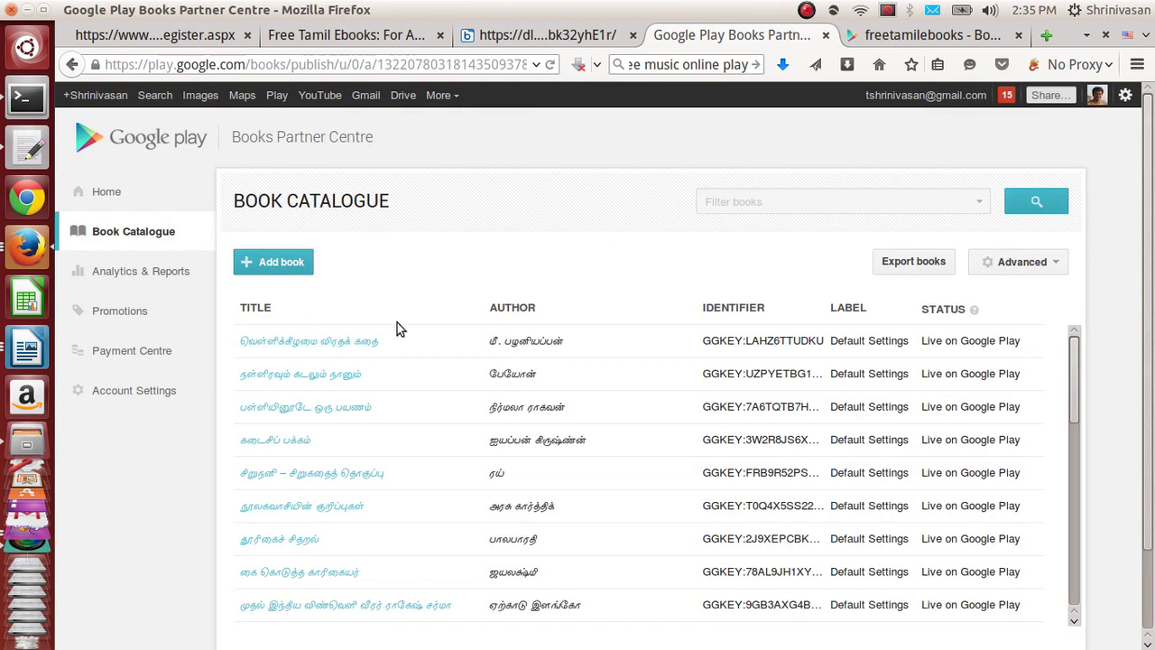
scroll(397, 323, down, 2)
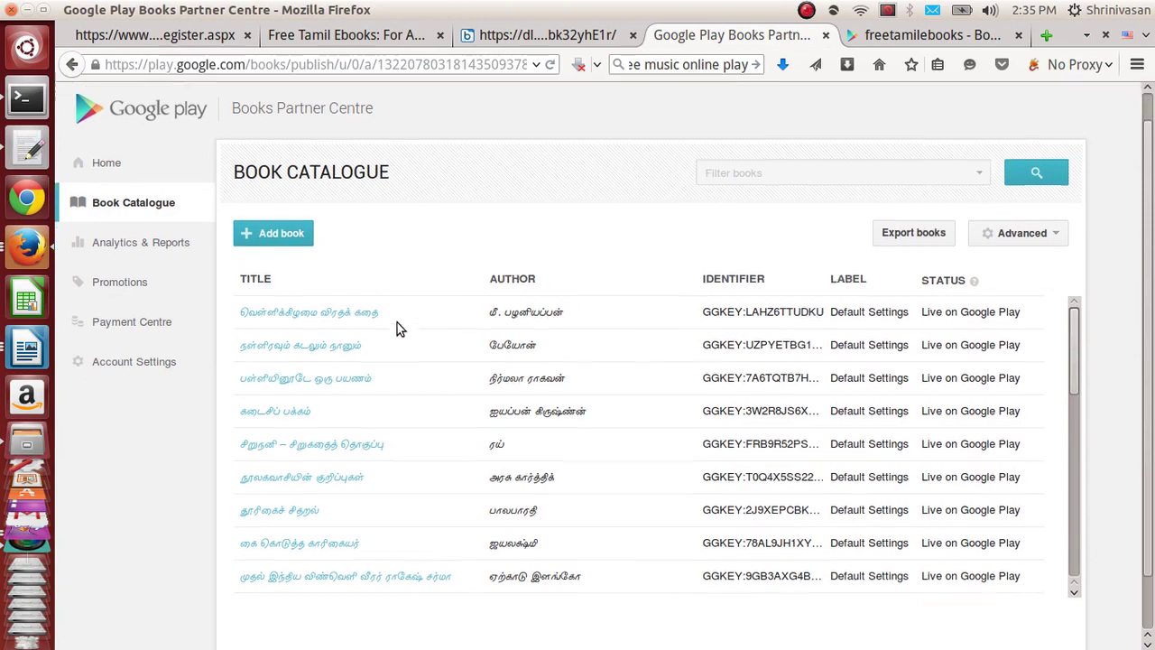
scroll(397, 323, up, 2)
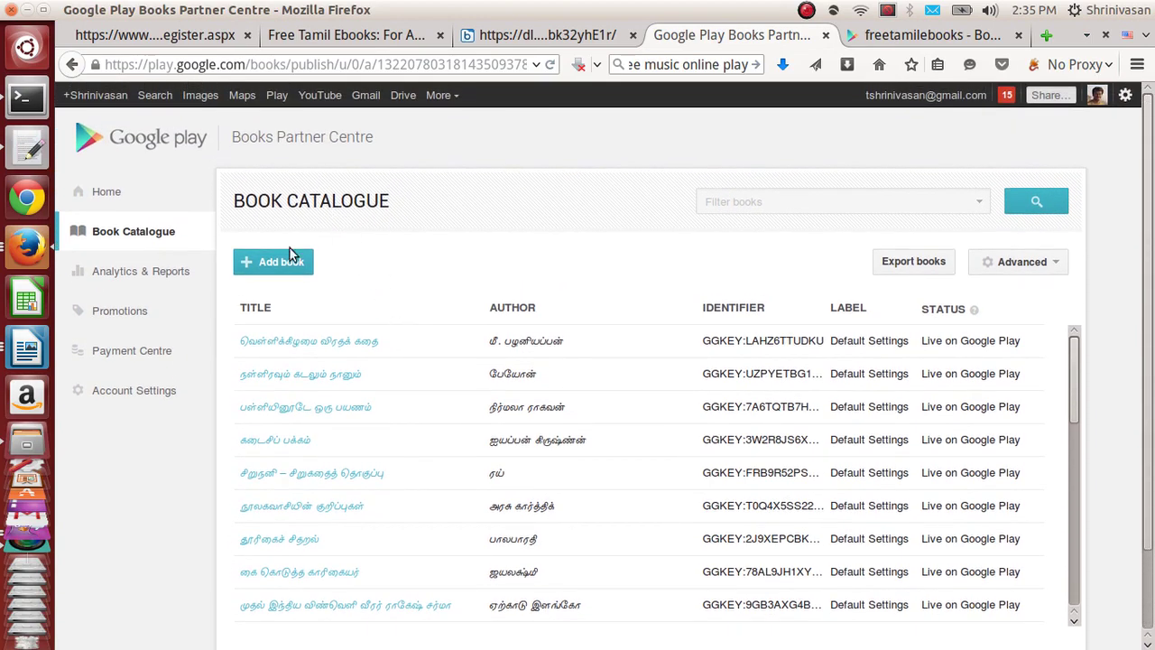
click(283, 258)
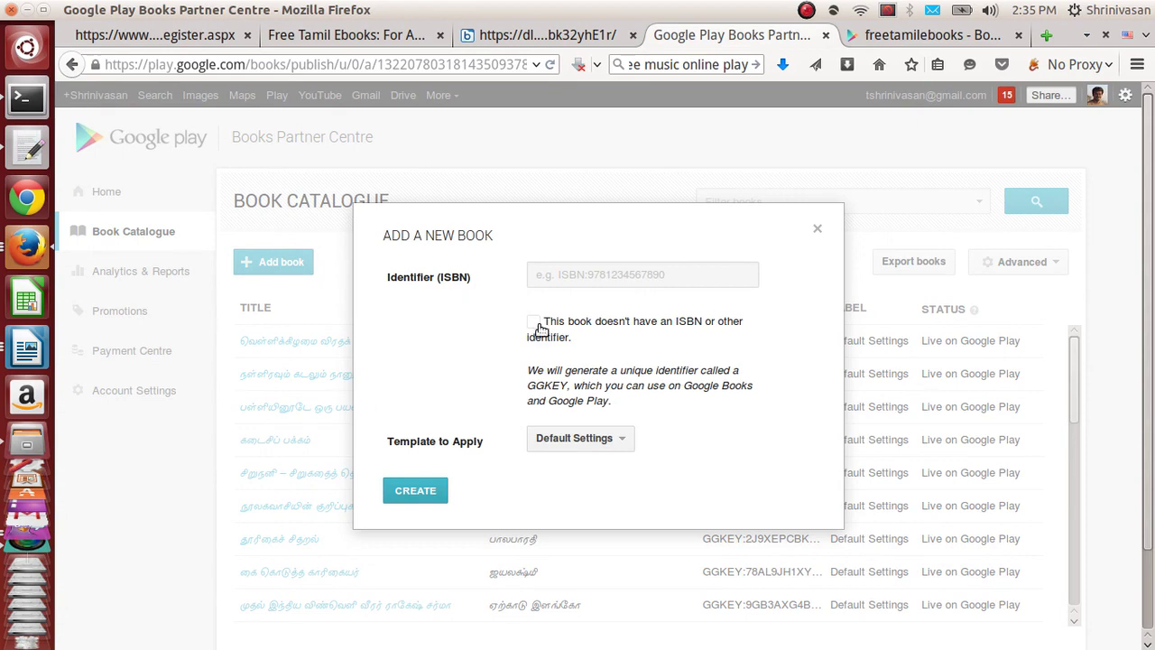
click(408, 489)
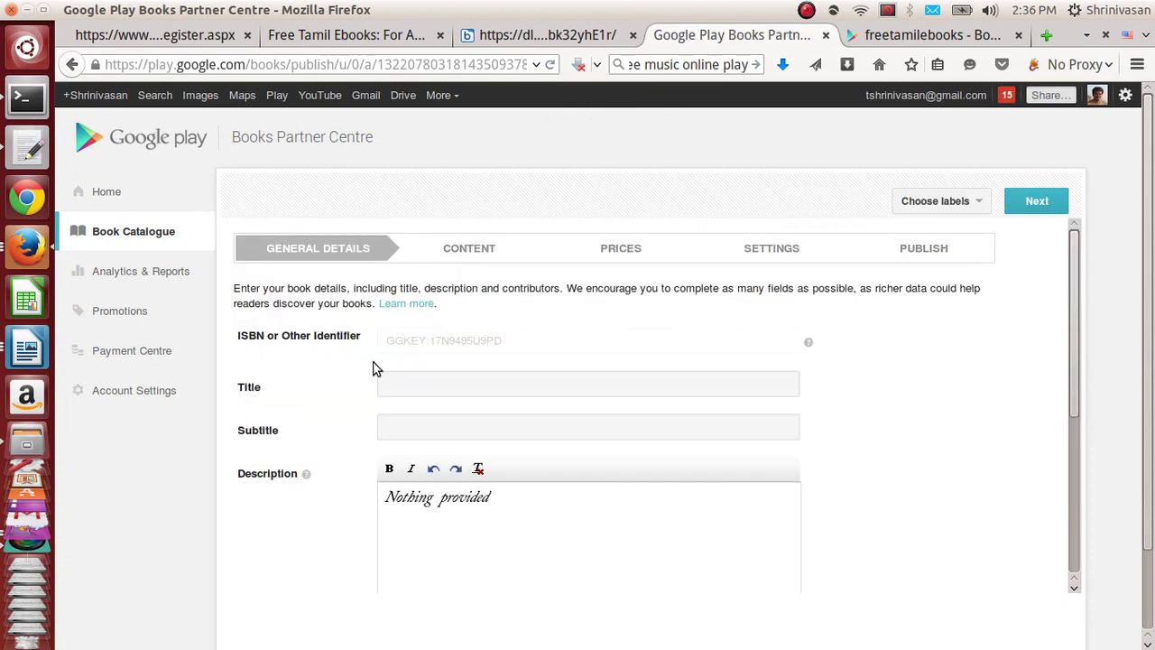
- Open the பூனைக் கன்றுகள் அழகல்ல book page on freetamilebooks.com and save its poonai_payon.epub file
click(359, 36)
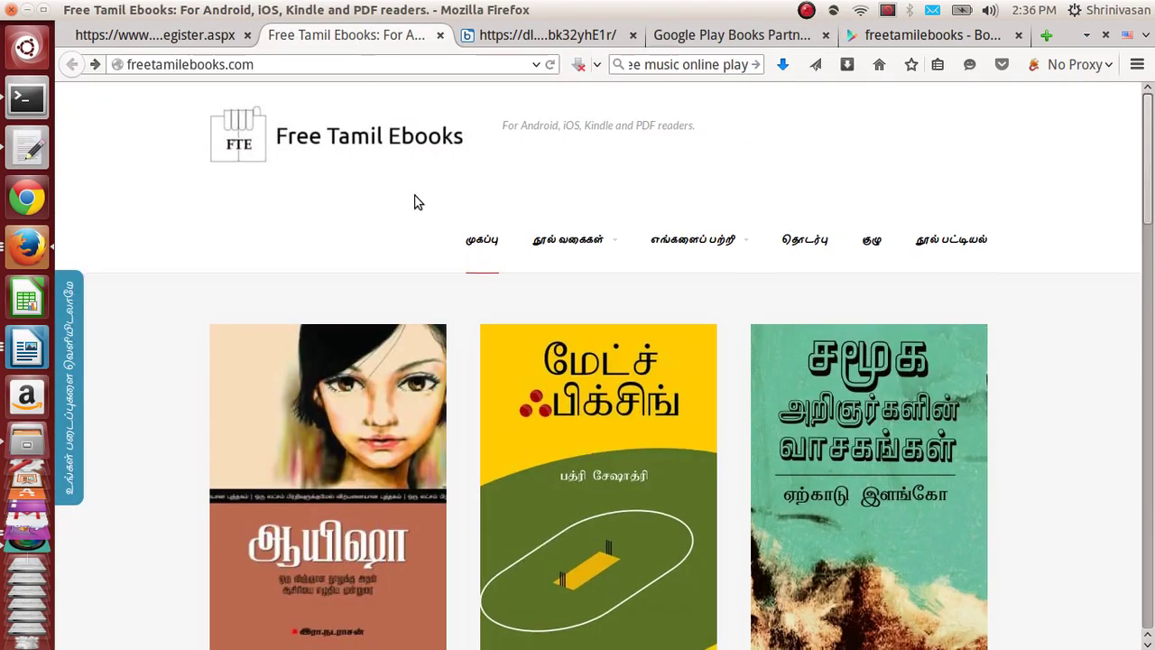
scroll(415, 199, down, 5)
scroll(415, 198, down, 12)
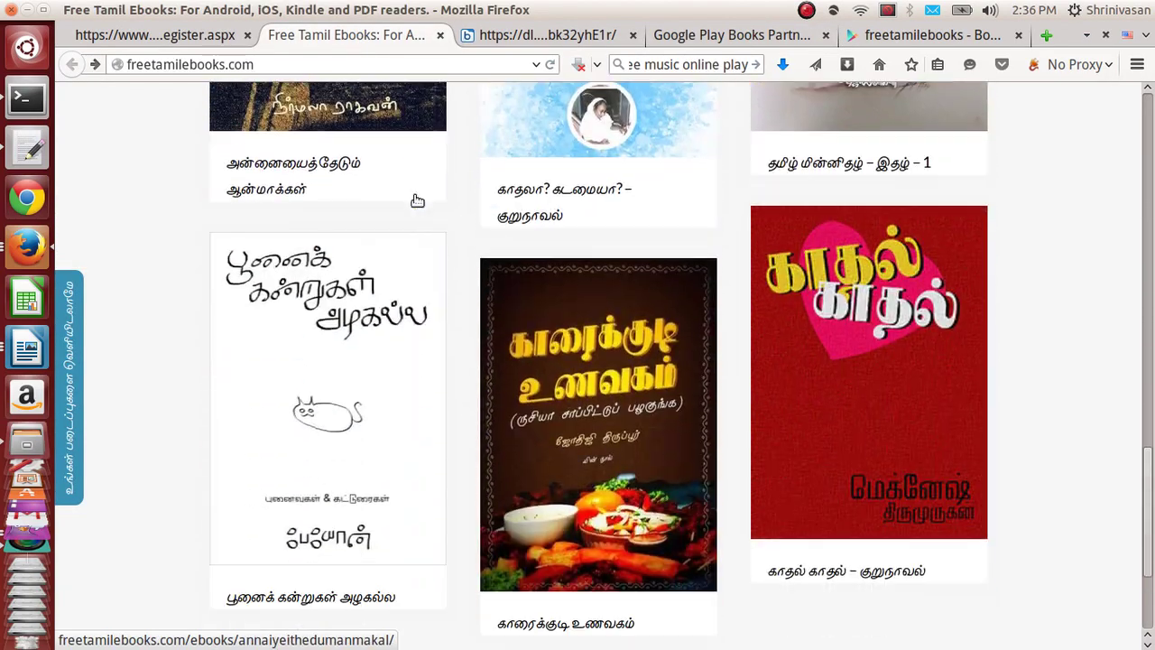
click(384, 301)
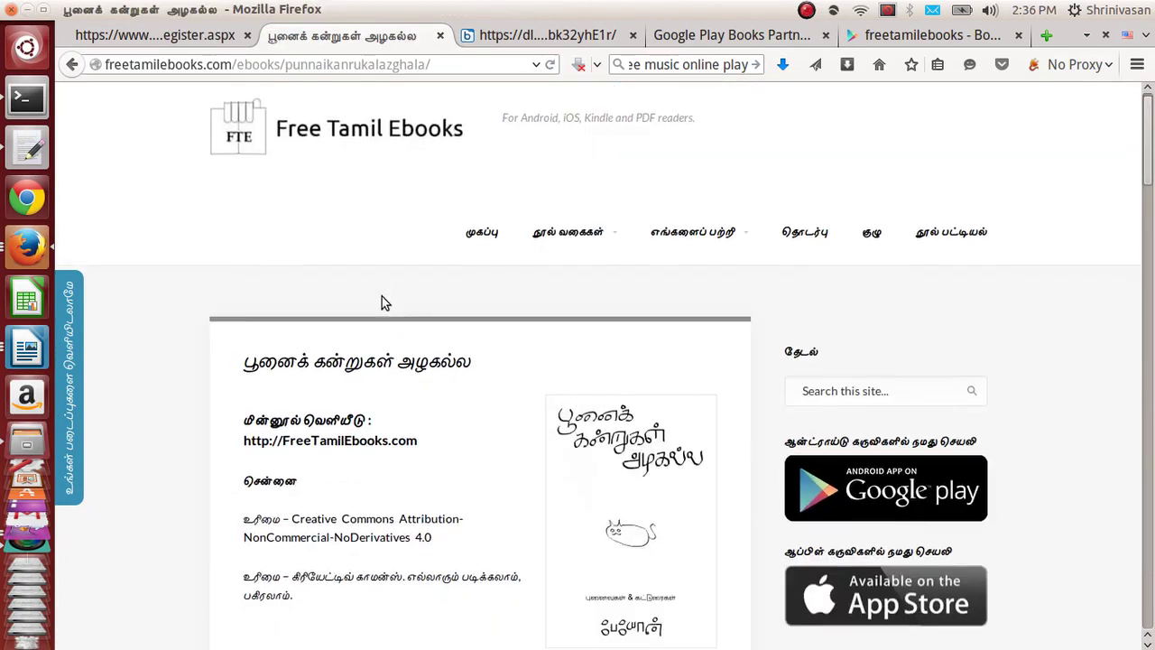
scroll(382, 298, down, 7)
scroll(382, 298, down, 9)
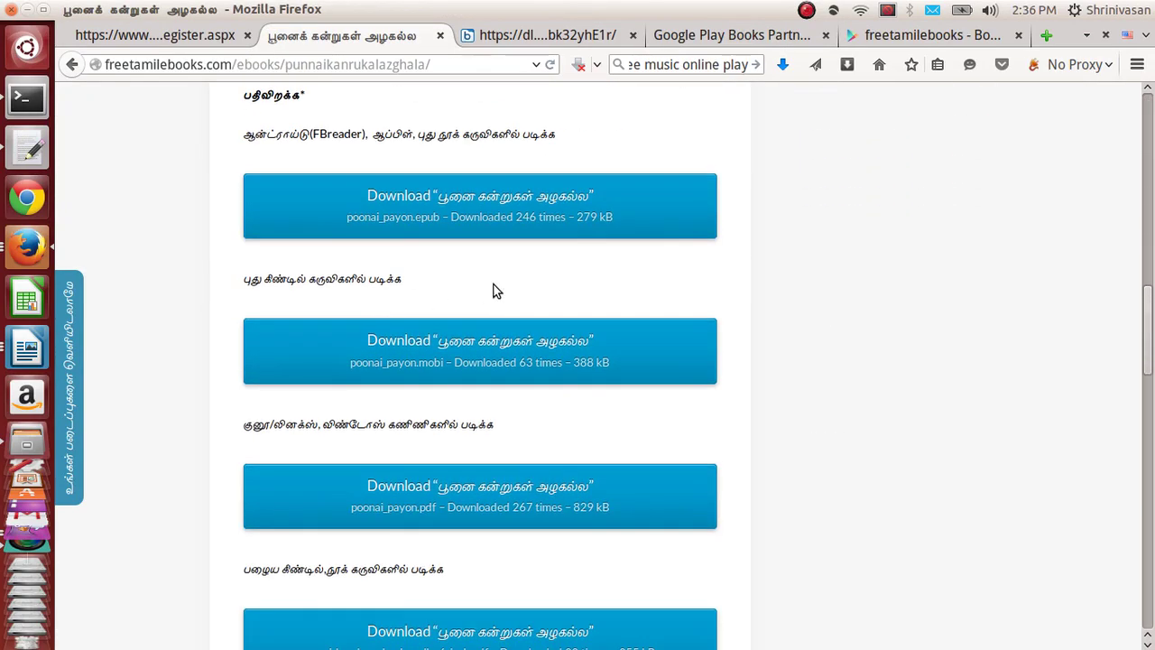
click(487, 215)
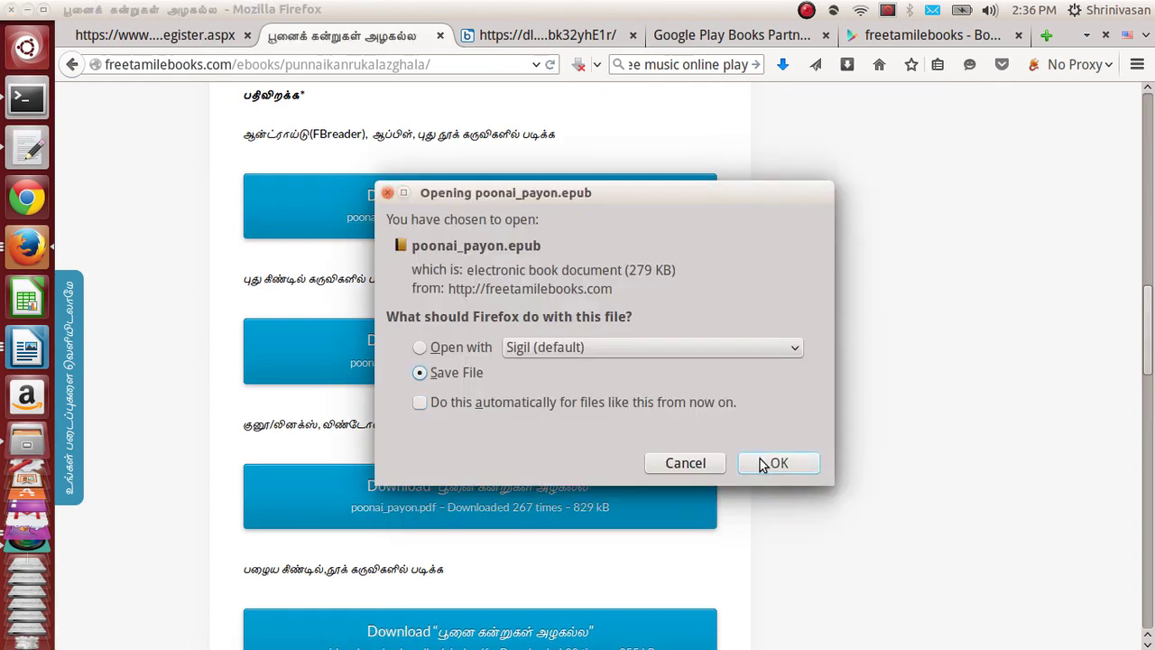
click(761, 462)
- Copy the title பூனைக் கன்றுகள் அழகல்ல from the freetamilebooks.com page into the new book's Title field
click(794, 36)
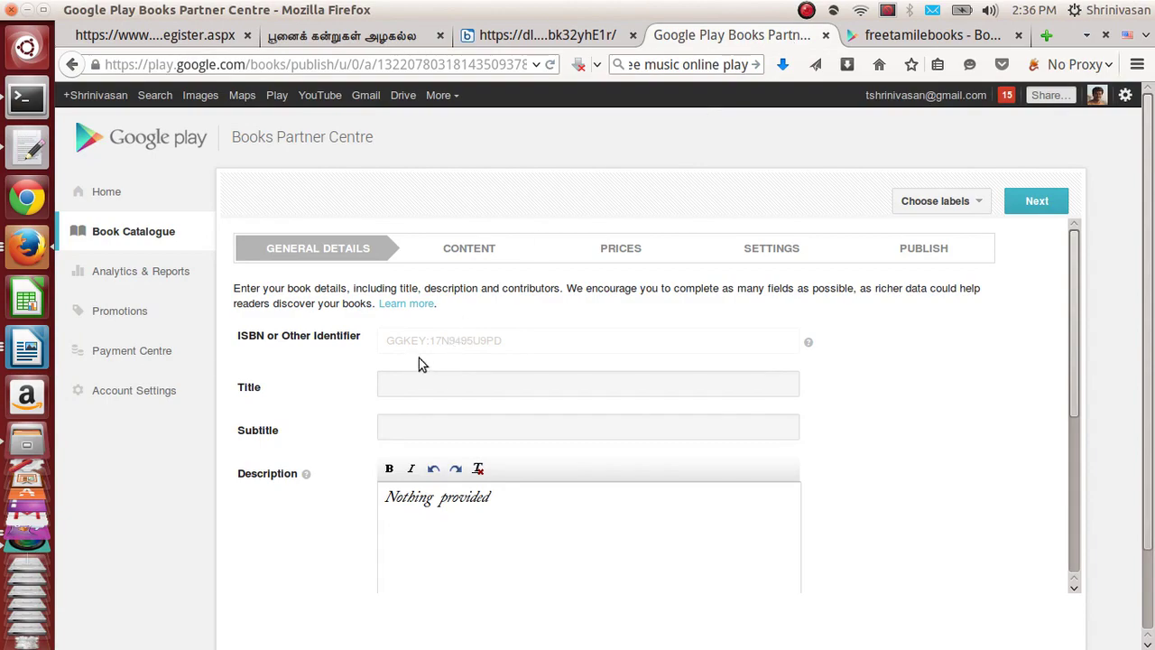
click(391, 40)
scroll(386, 191, up, 10)
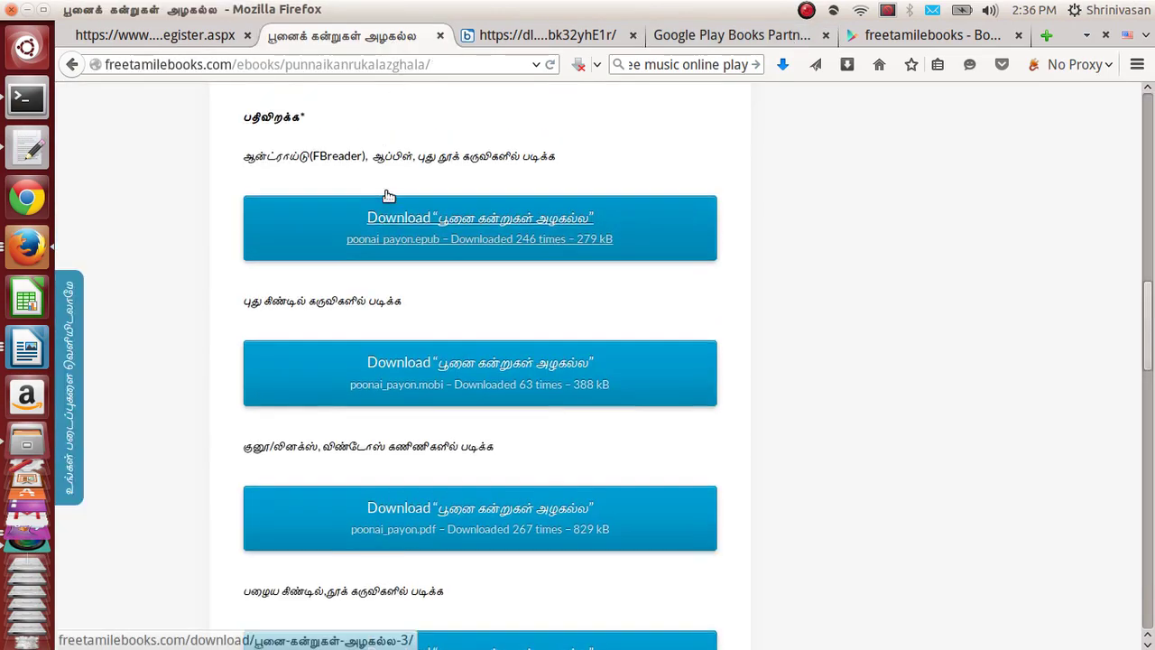
drag(473, 370, 234, 377)
key(ctrl+c)
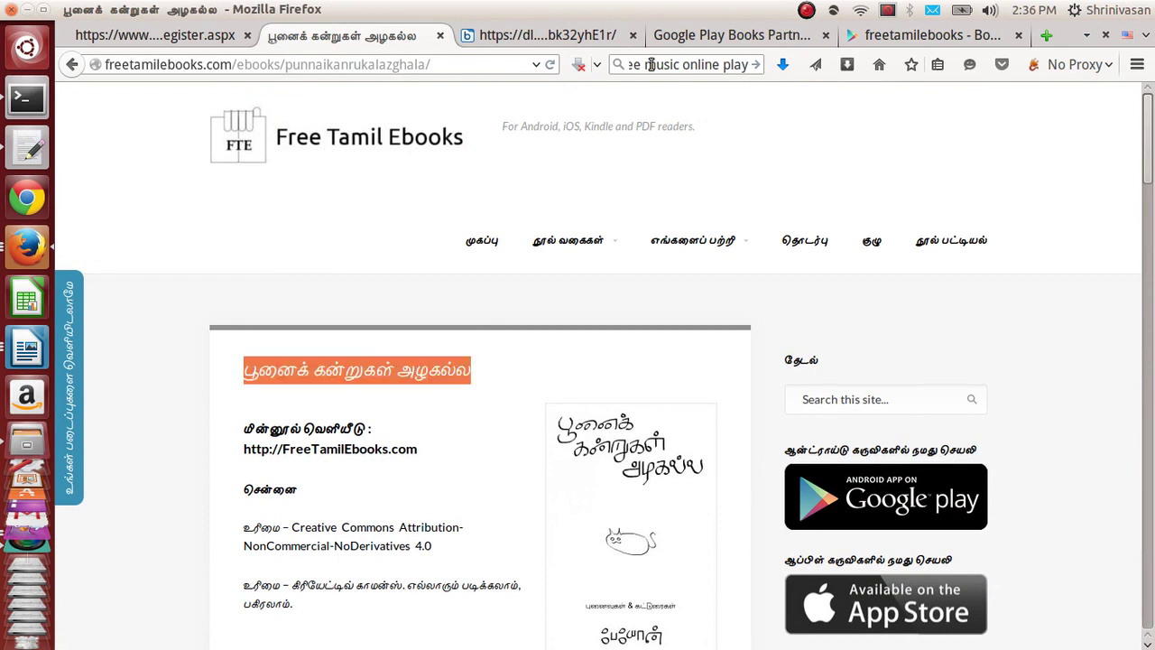
click(704, 35)
click(478, 389)
key(ctrl+v)
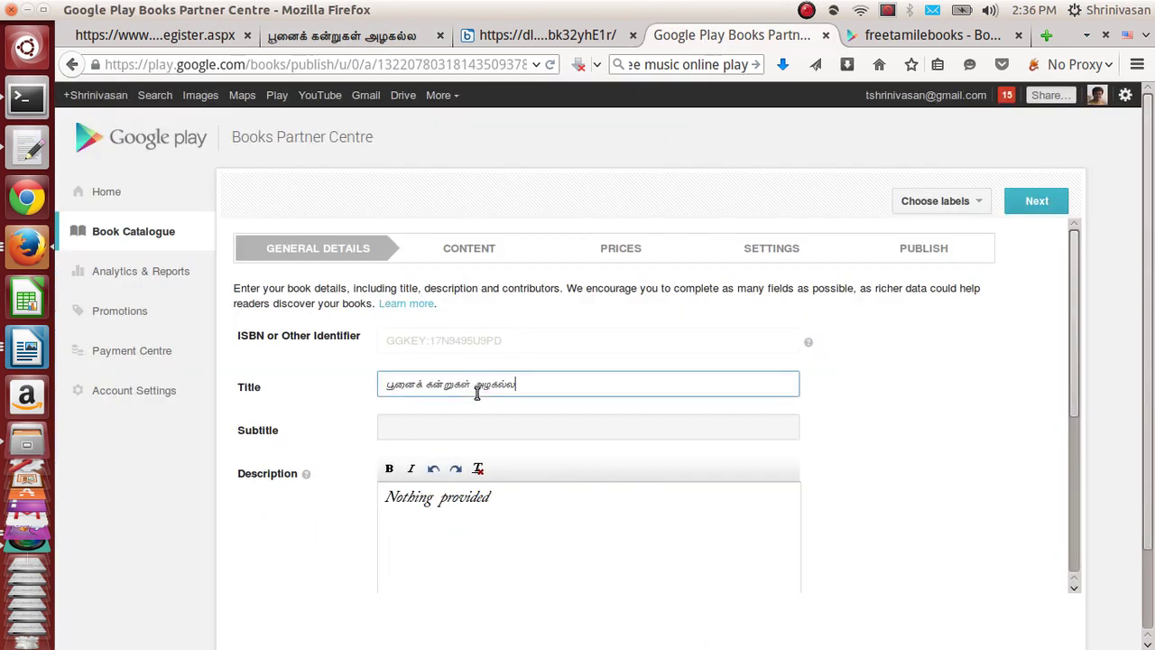
- Copy the freetamilebooks.com page content from the book title through the credits line into the new book's Description field
click(510, 507)
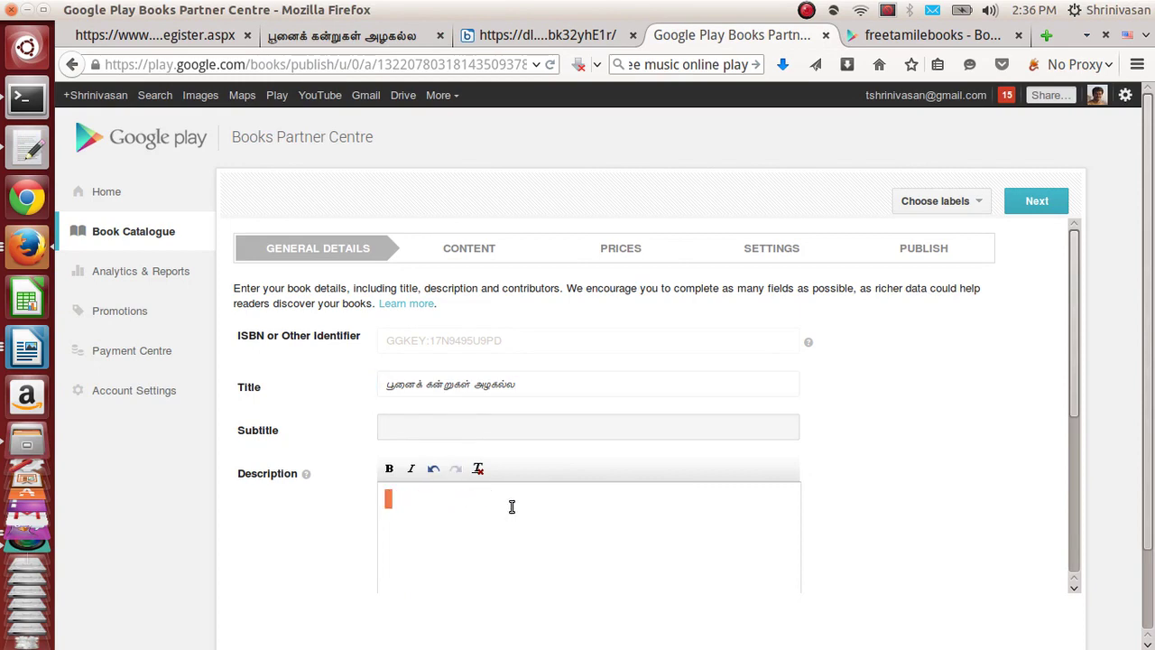
click(368, 37)
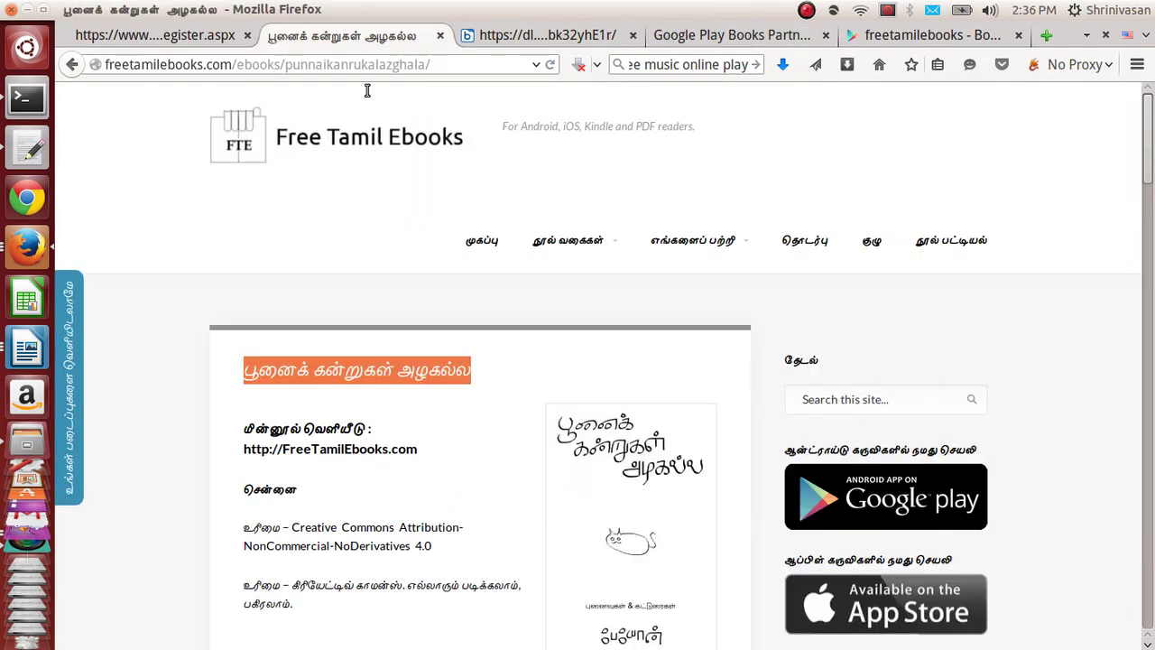
drag(240, 361, 353, 469)
scroll(353, 470, down, 5)
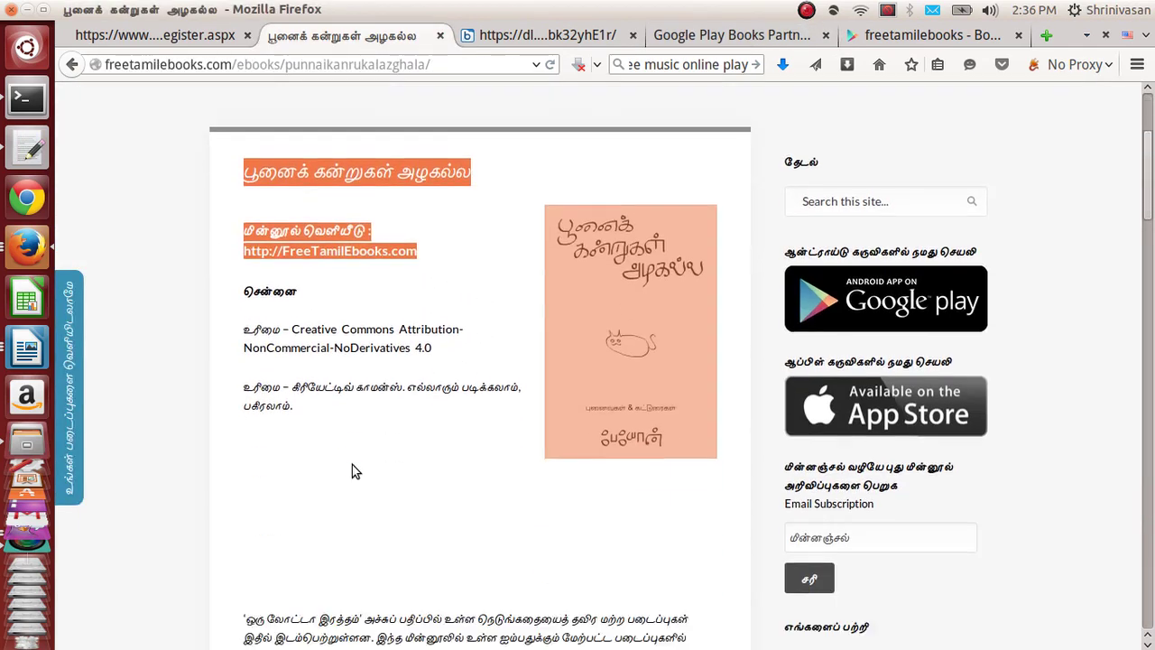
scroll(353, 469, down, 3)
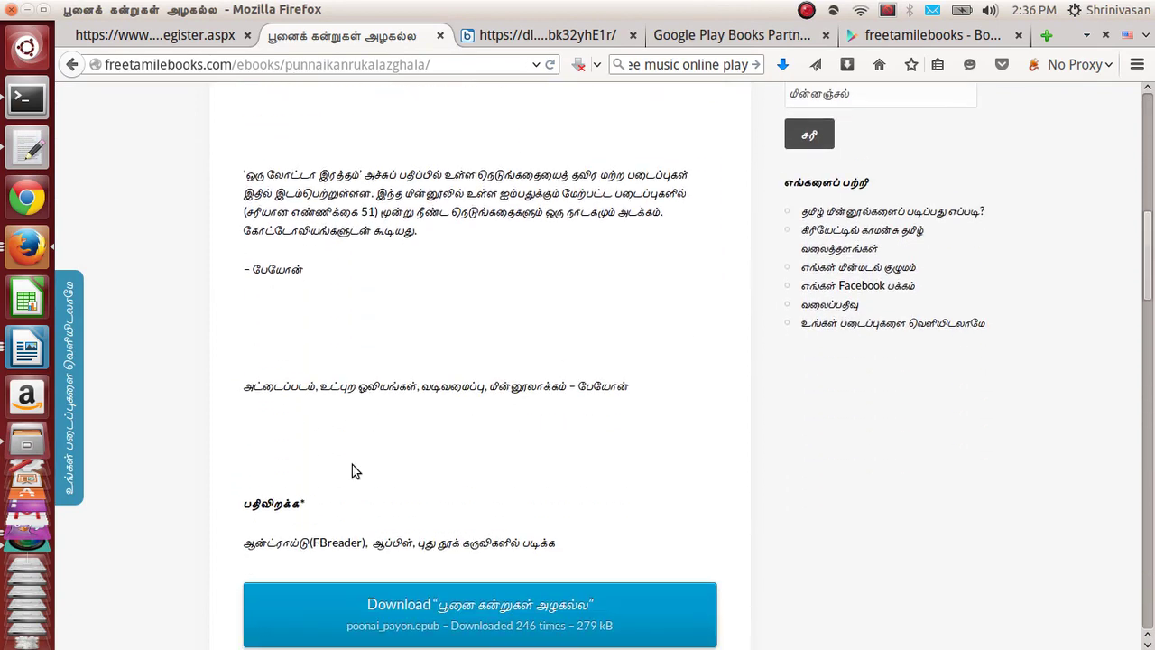
drag(353, 469, 376, 458)
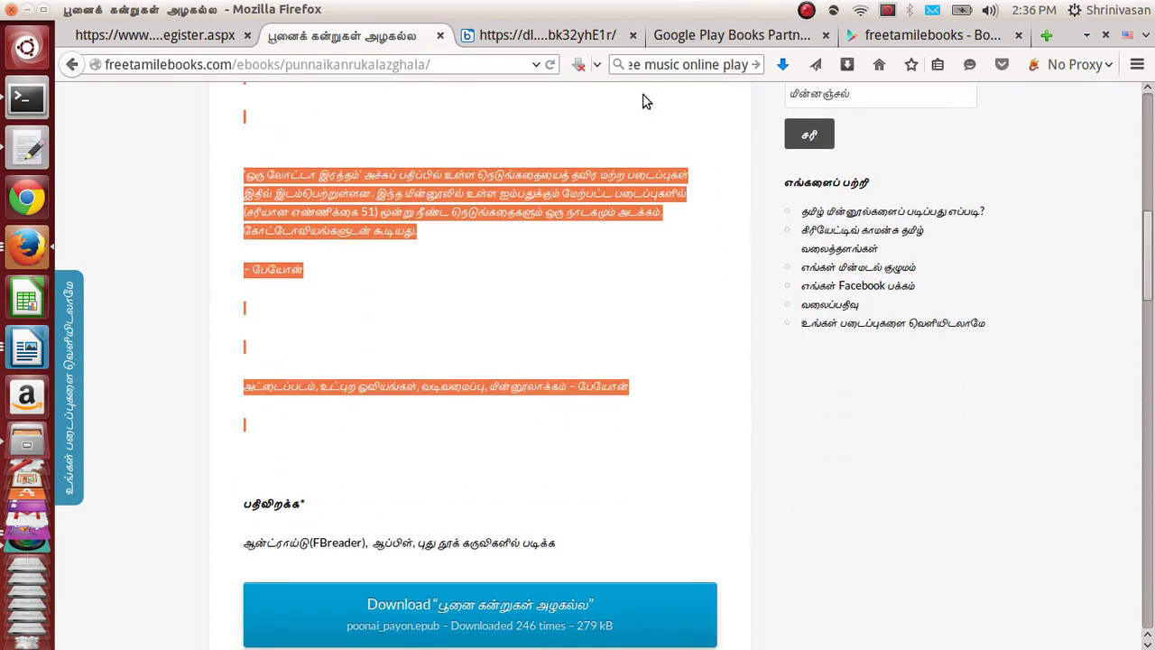
click(683, 35)
key(ctrl+v)
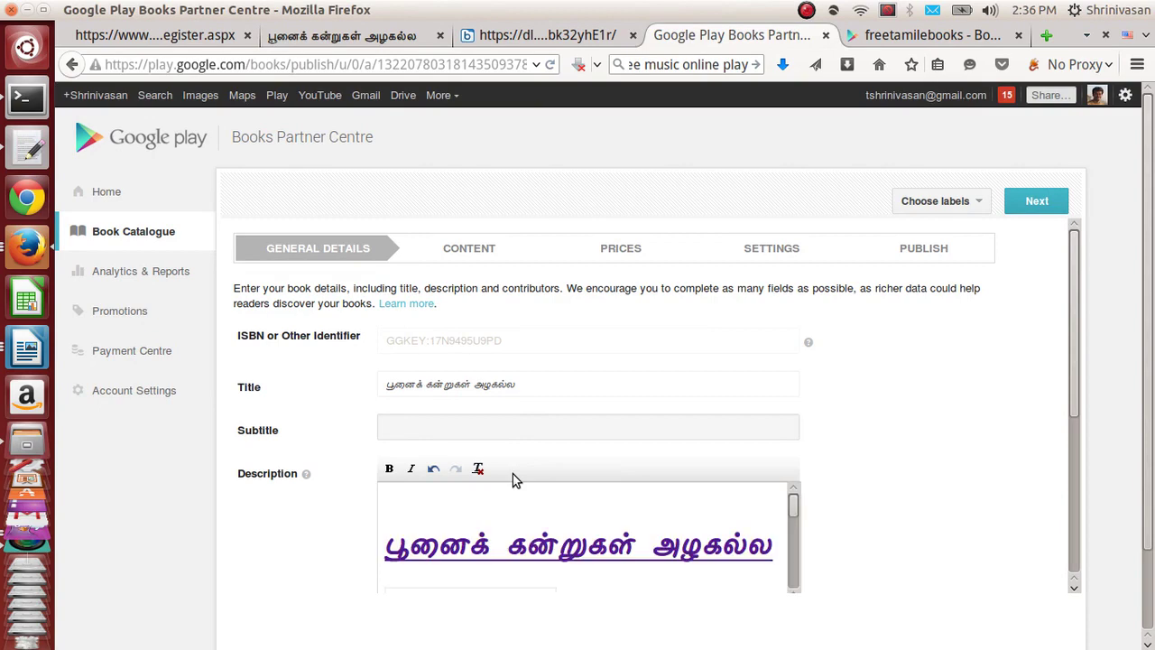
scroll(512, 474, down, 3)
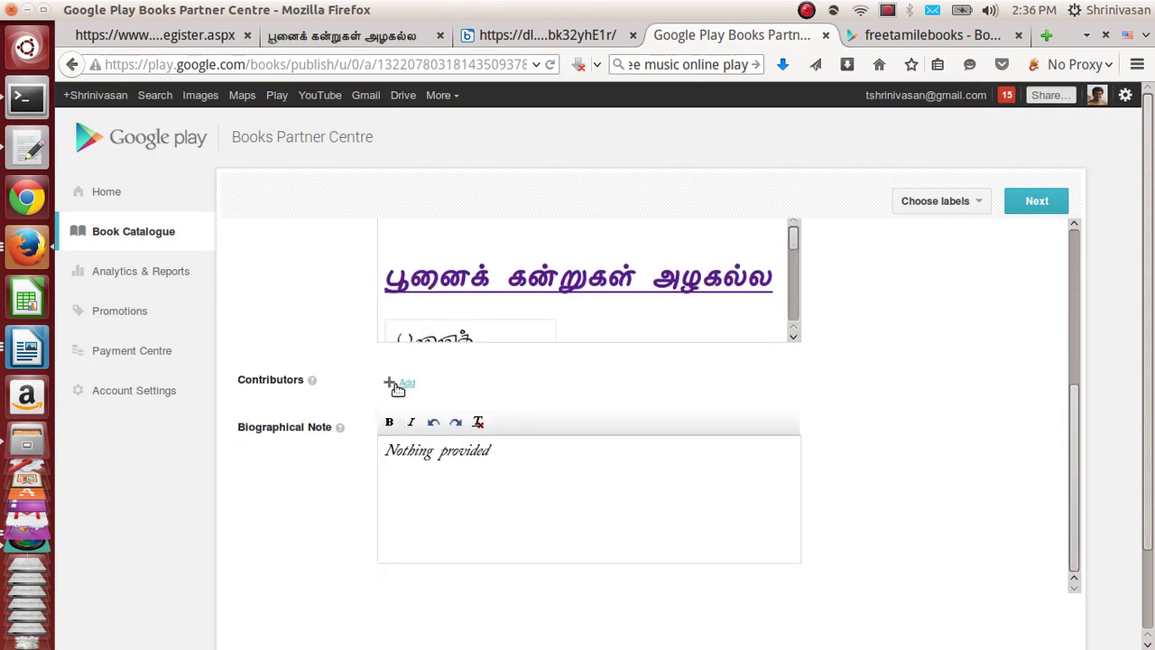
- Add an Author contributor, copying the author's name from the book's freetamilebooks.com page into the name field
click(395, 384)
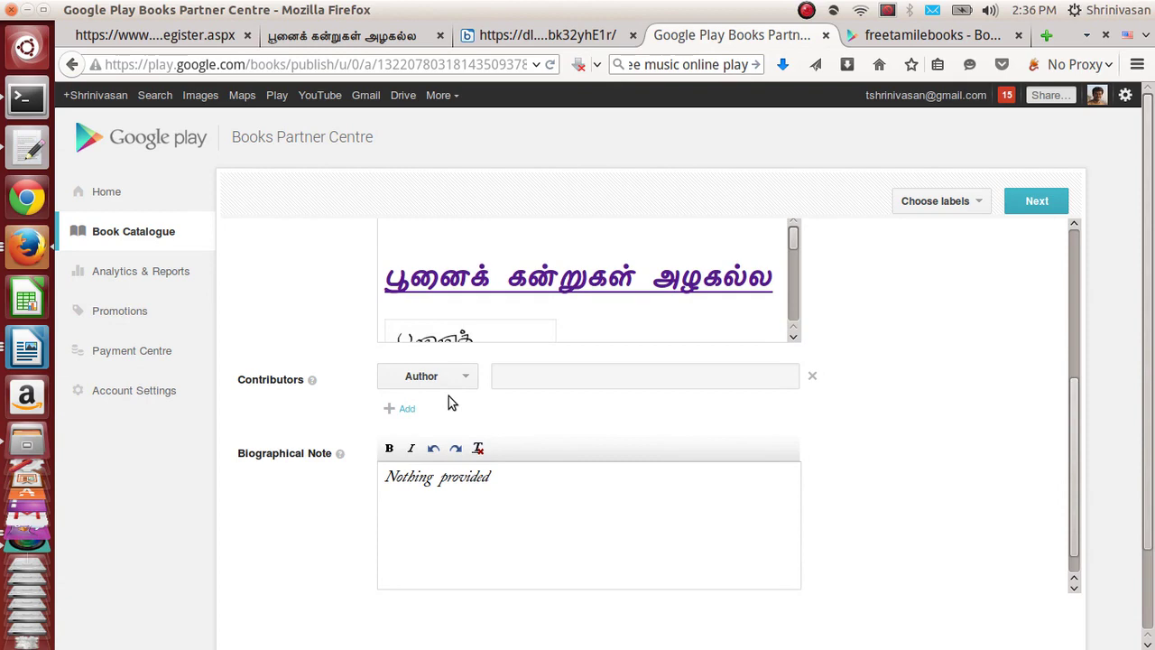
click(531, 378)
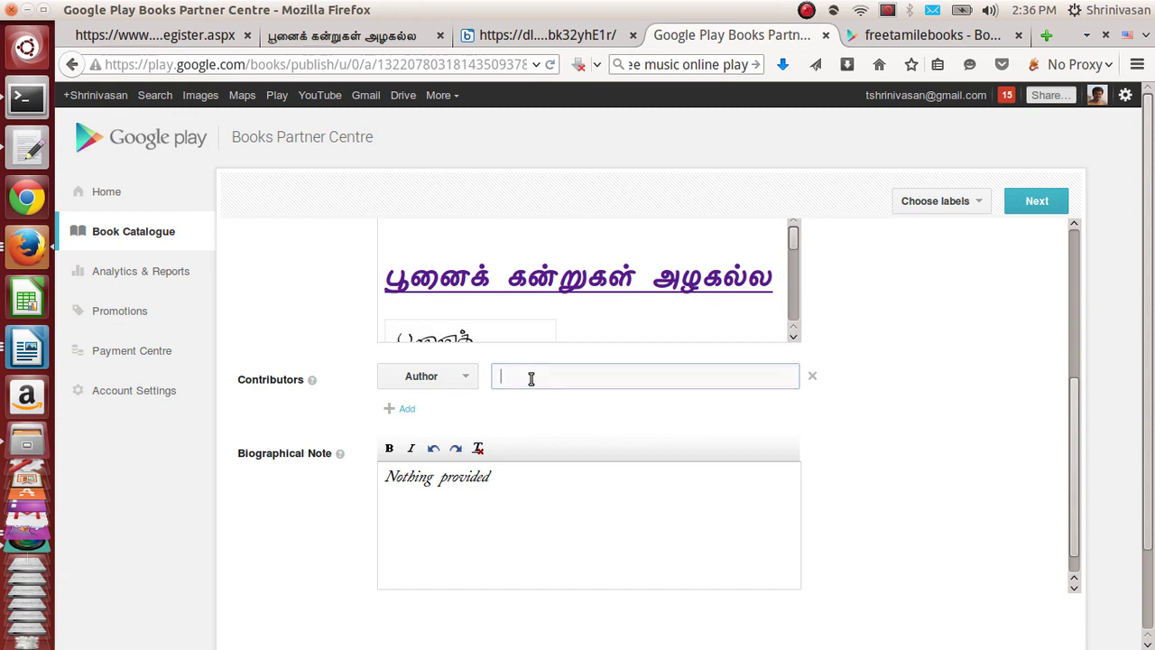
click(397, 44)
click(363, 359)
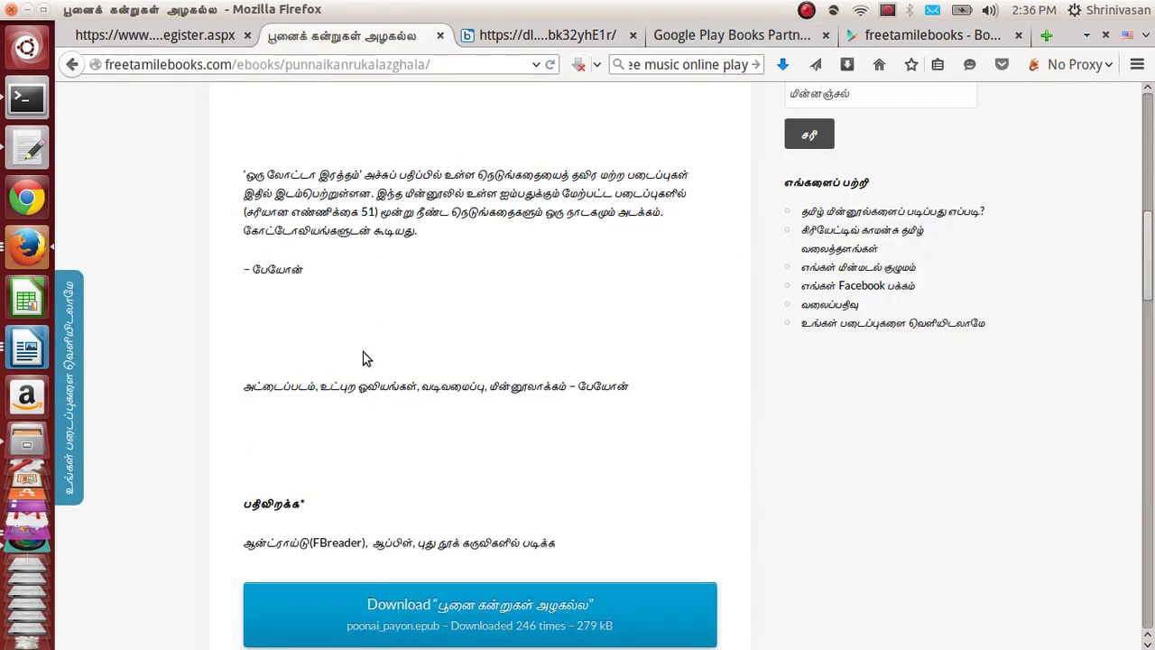
drag(253, 269, 304, 271)
key(ctrl+c)
click(661, 34)
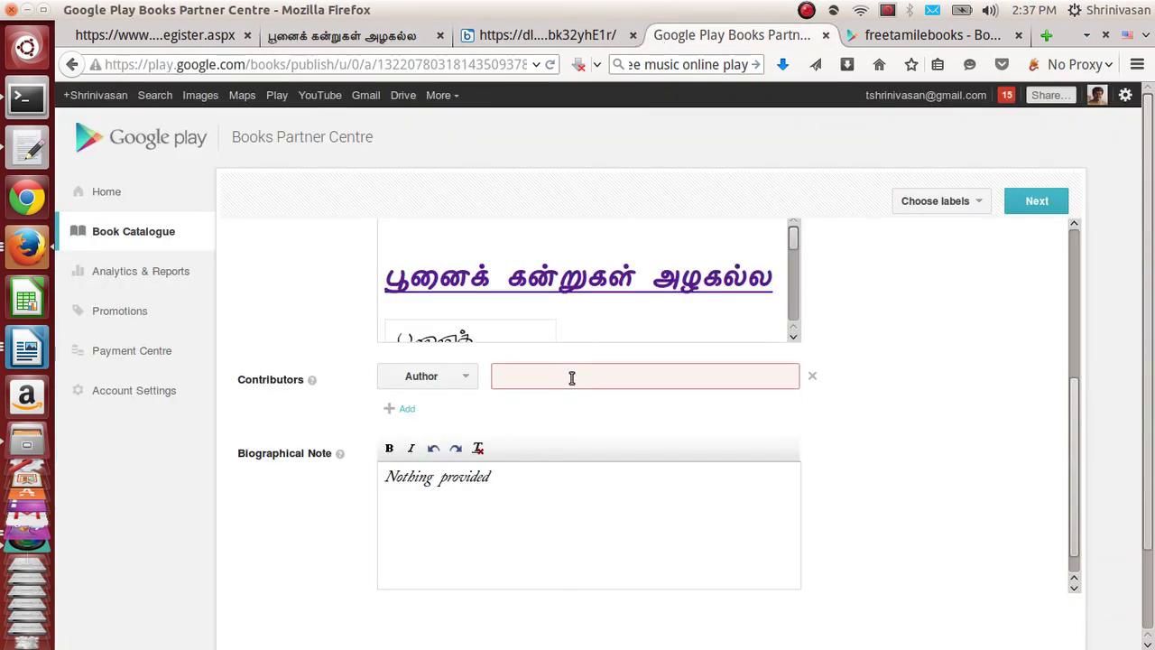
key(ctrl+v)
- Add a second contributor with the role Illustrator, using the same copied author's name
click(404, 410)
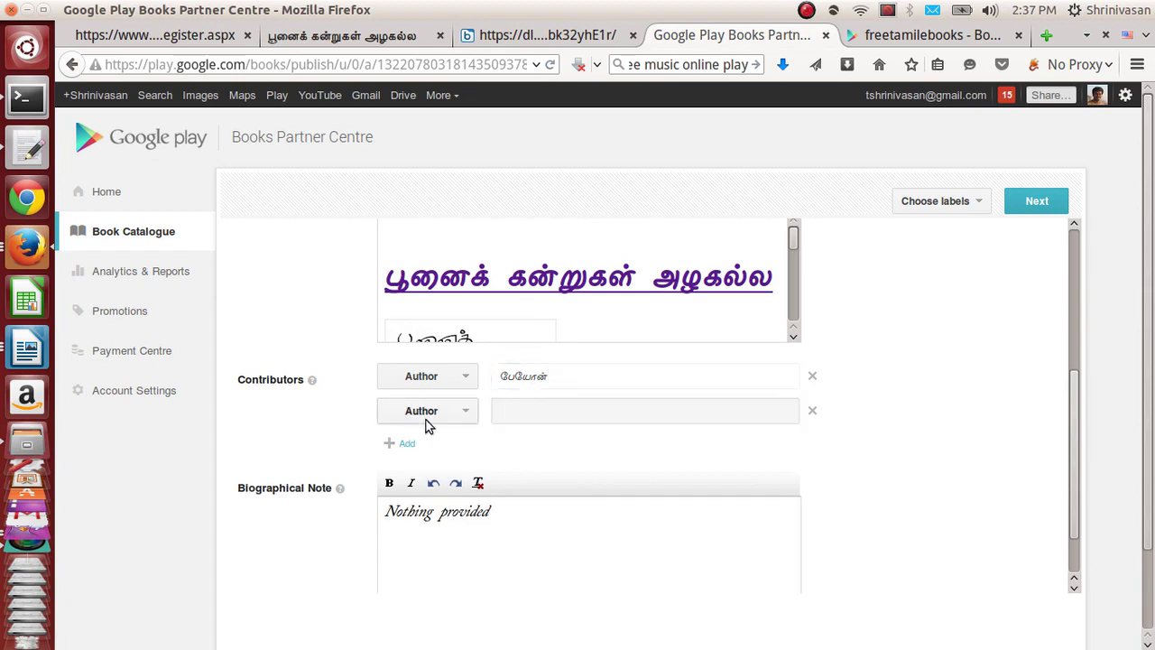
click(469, 412)
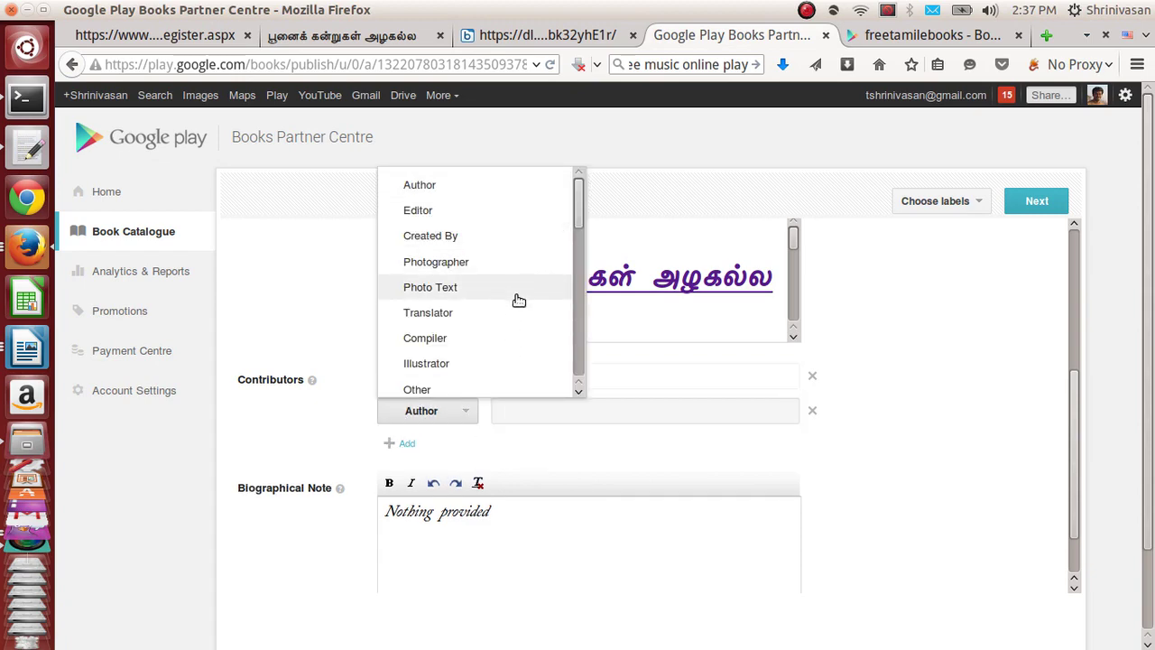
click(499, 363)
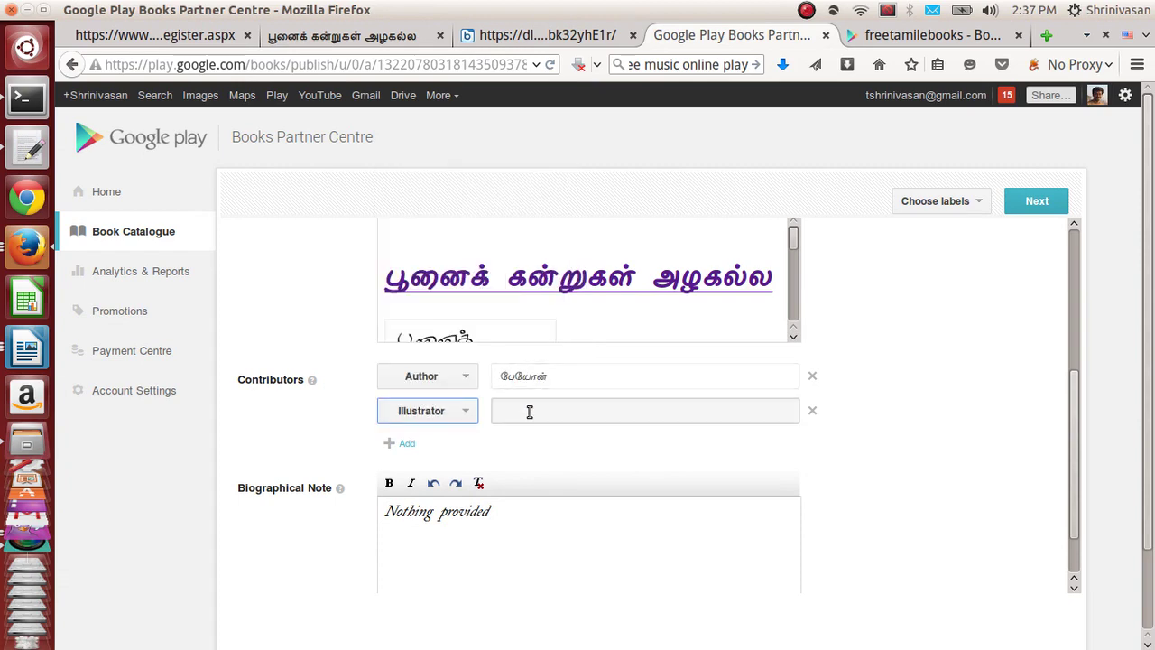
click(530, 411)
key(ctrl+v)
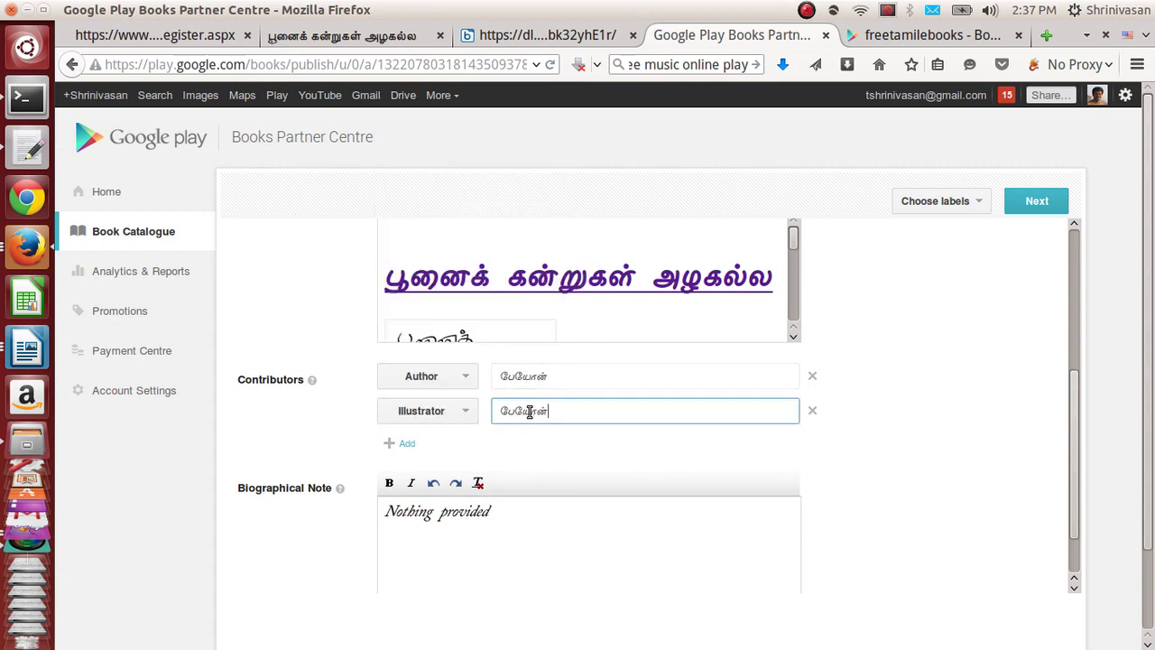
- Add a third contributor with the role Publisher named FreeTamilEbooks.com, and continue to the Content stage
click(406, 447)
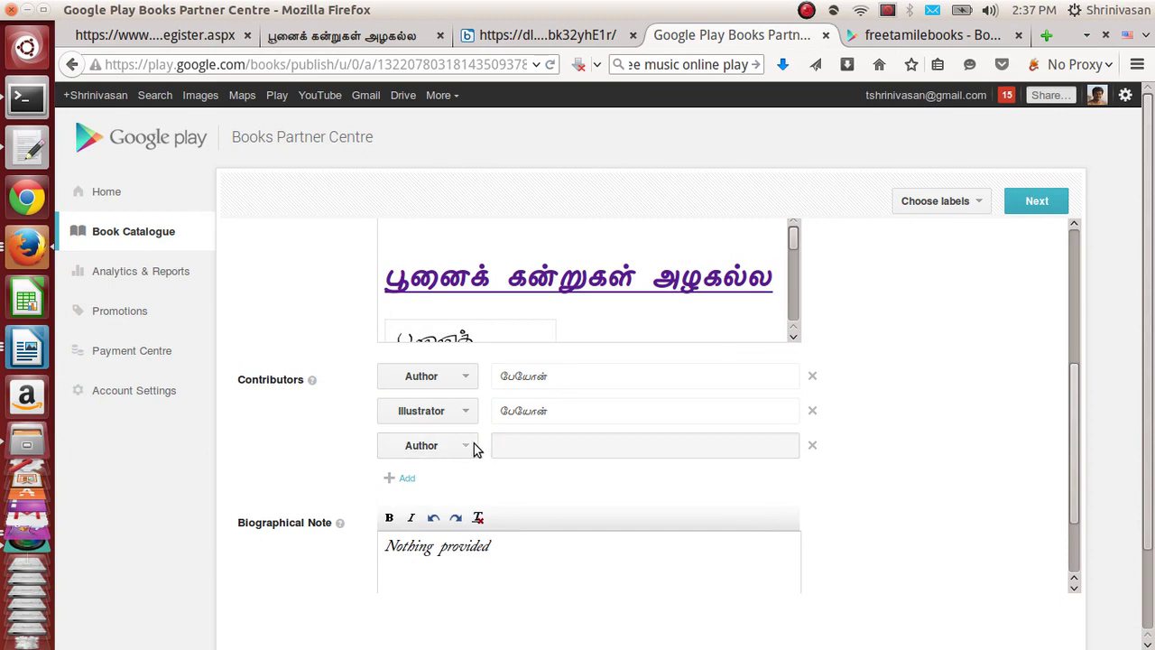
click(469, 444)
drag(578, 236, 591, 388)
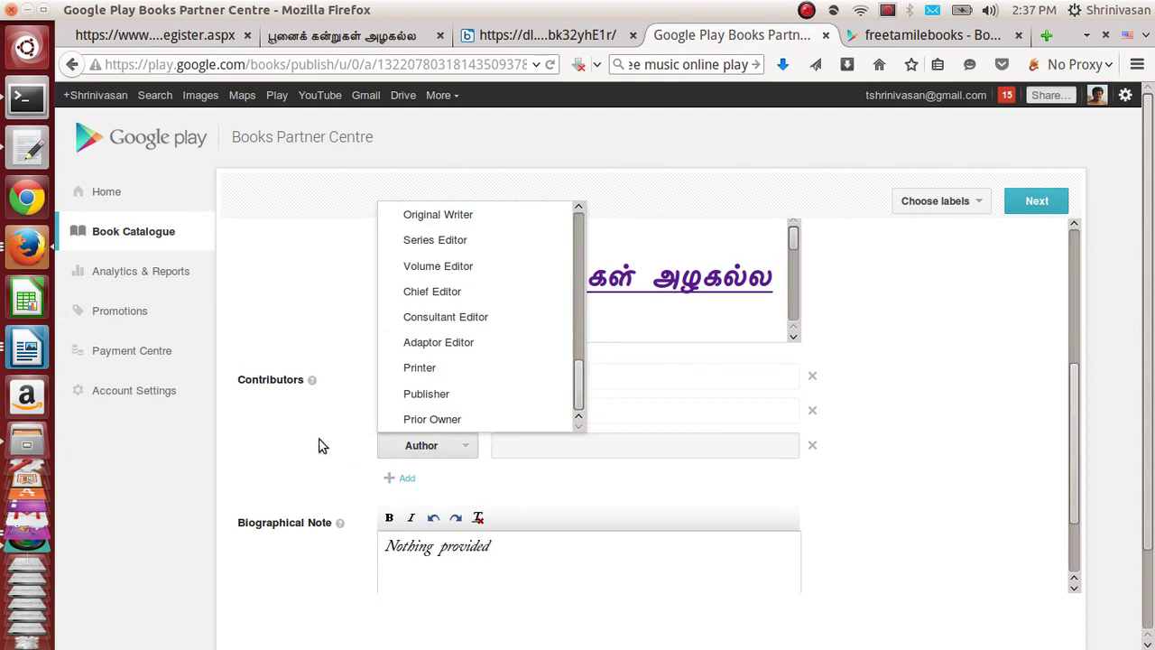
click(408, 395)
click(544, 444)
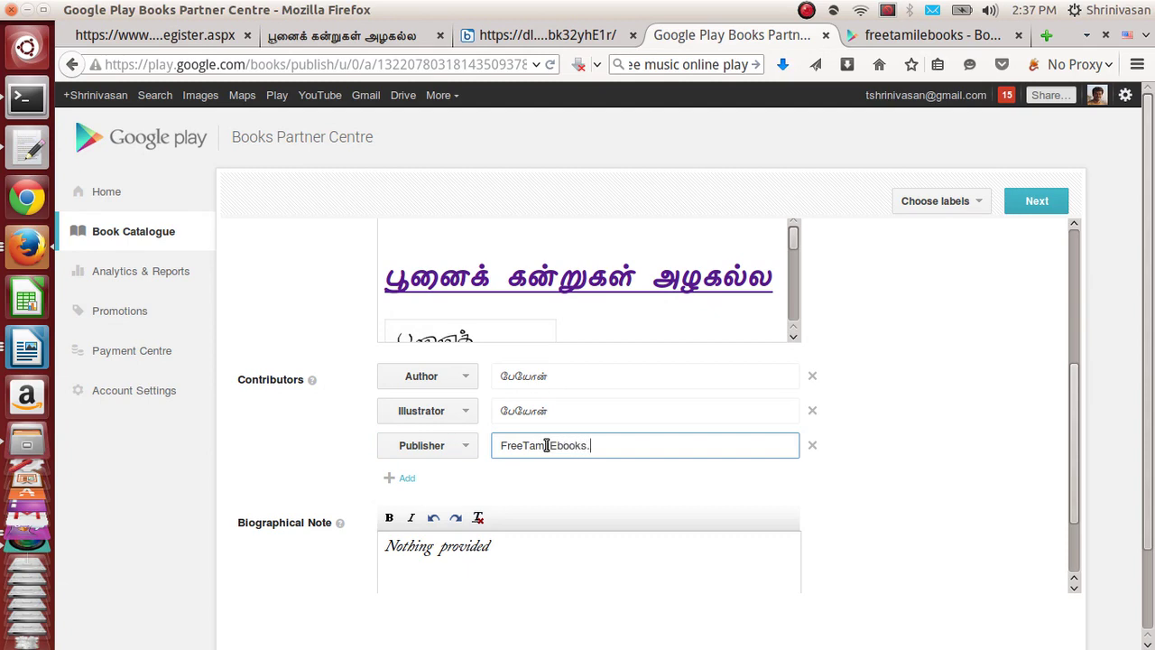
key(Tab)
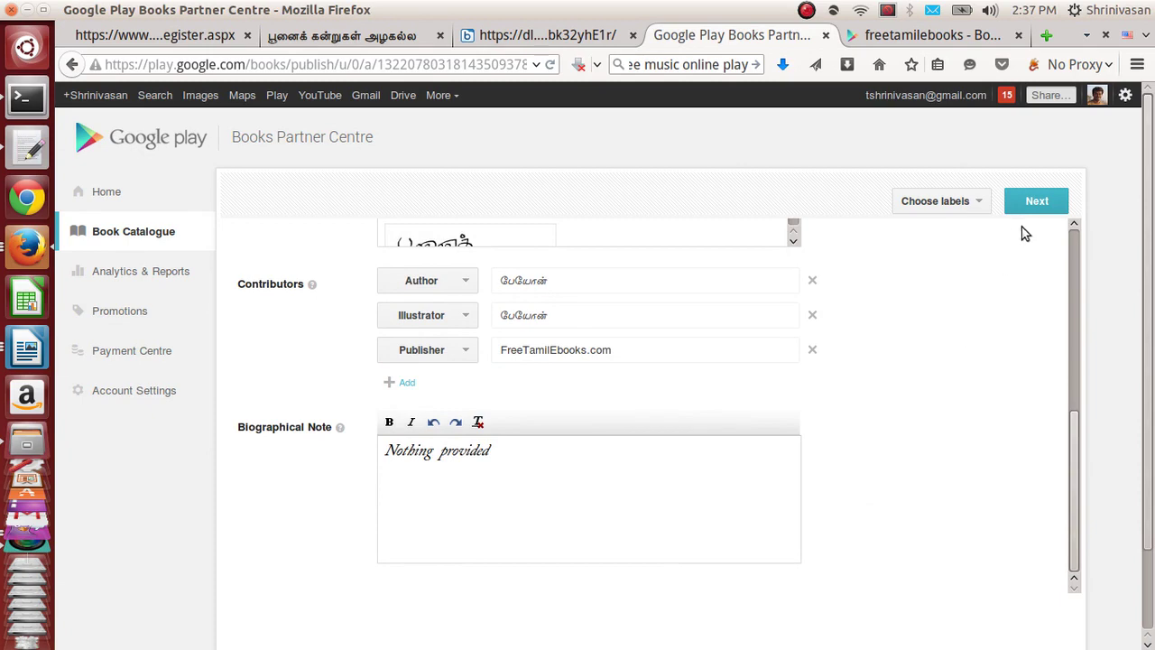
click(1036, 202)
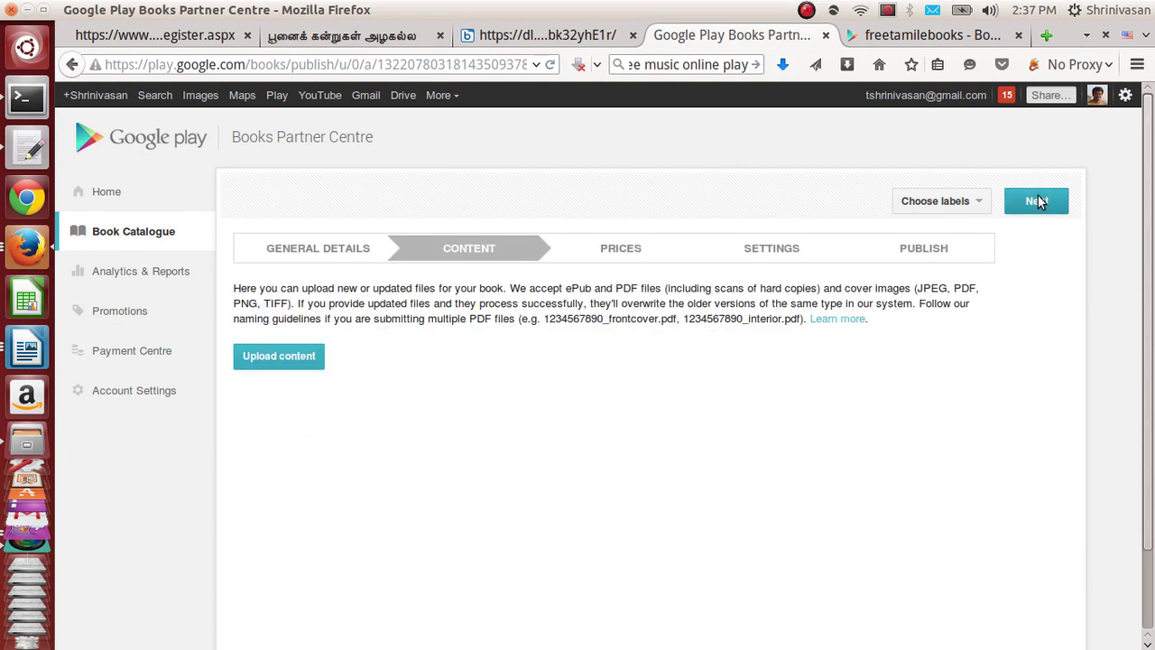
- Upload the recently saved poonai_payon.epub file as the book's content
click(303, 362)
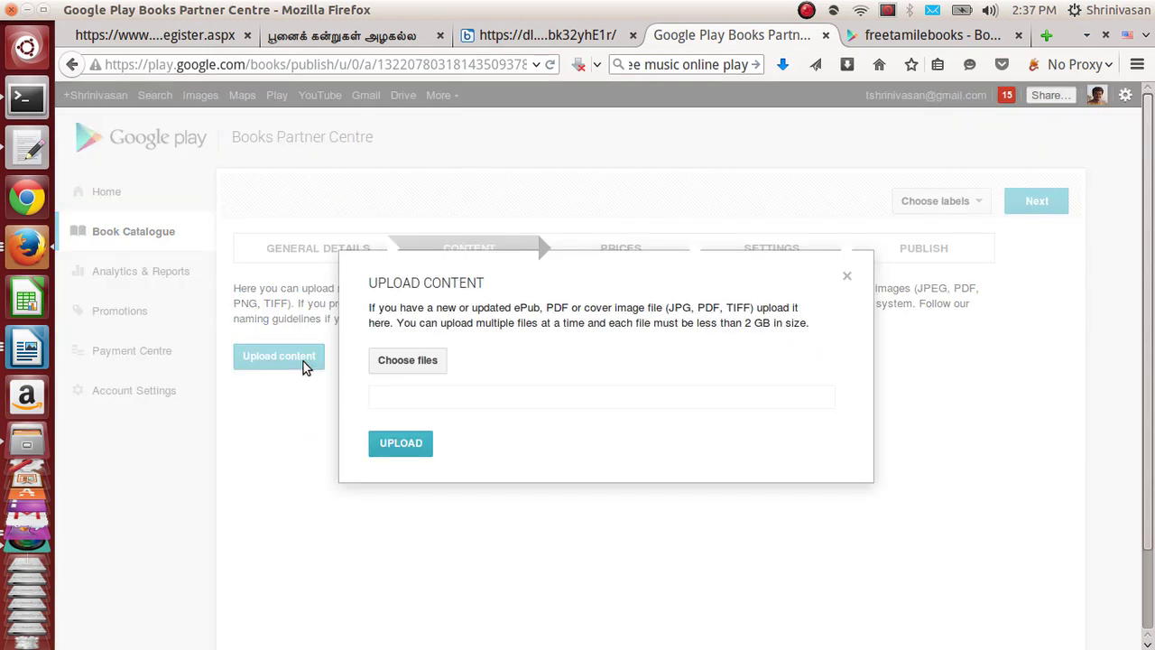
click(396, 368)
click(330, 196)
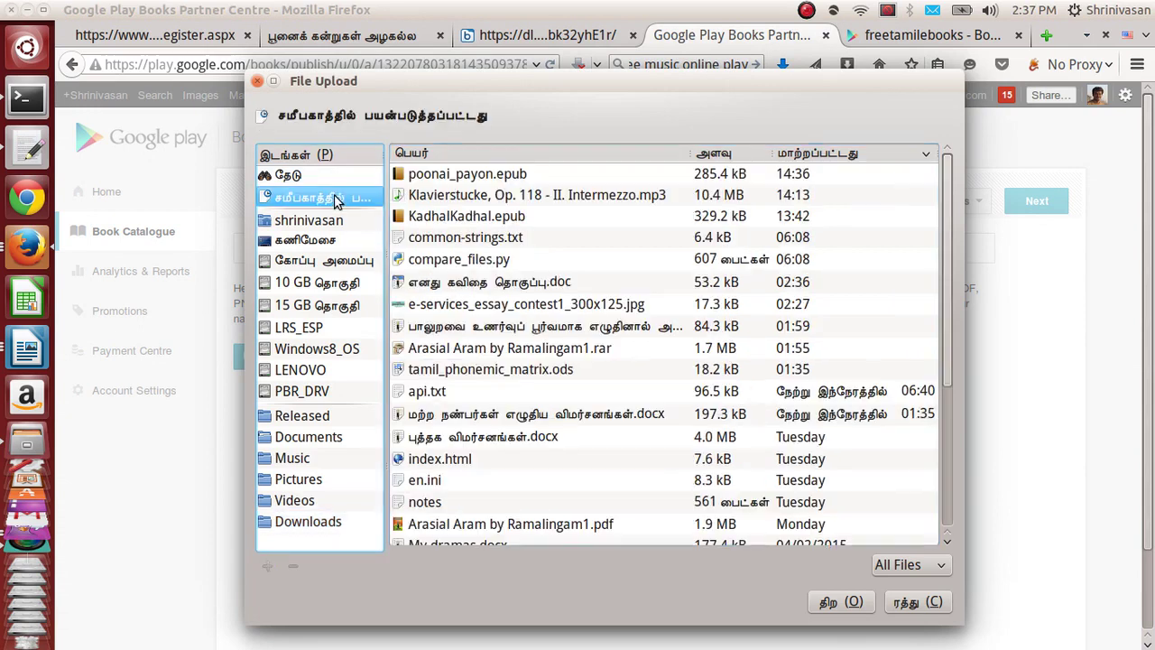
double_click(442, 181)
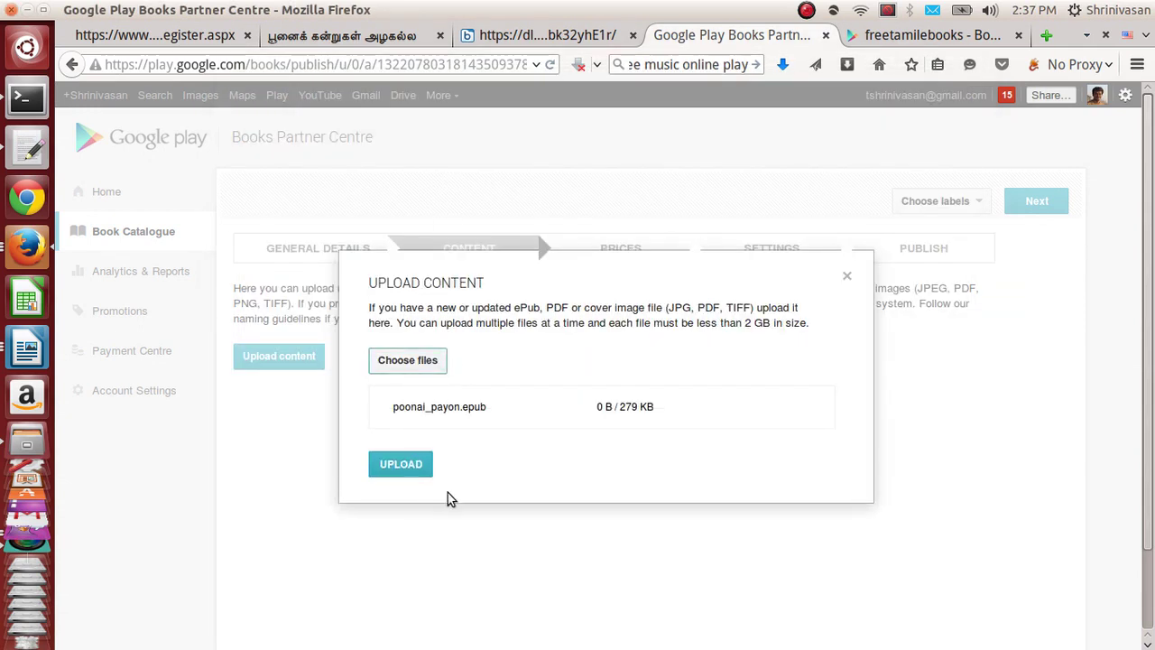
click(413, 463)
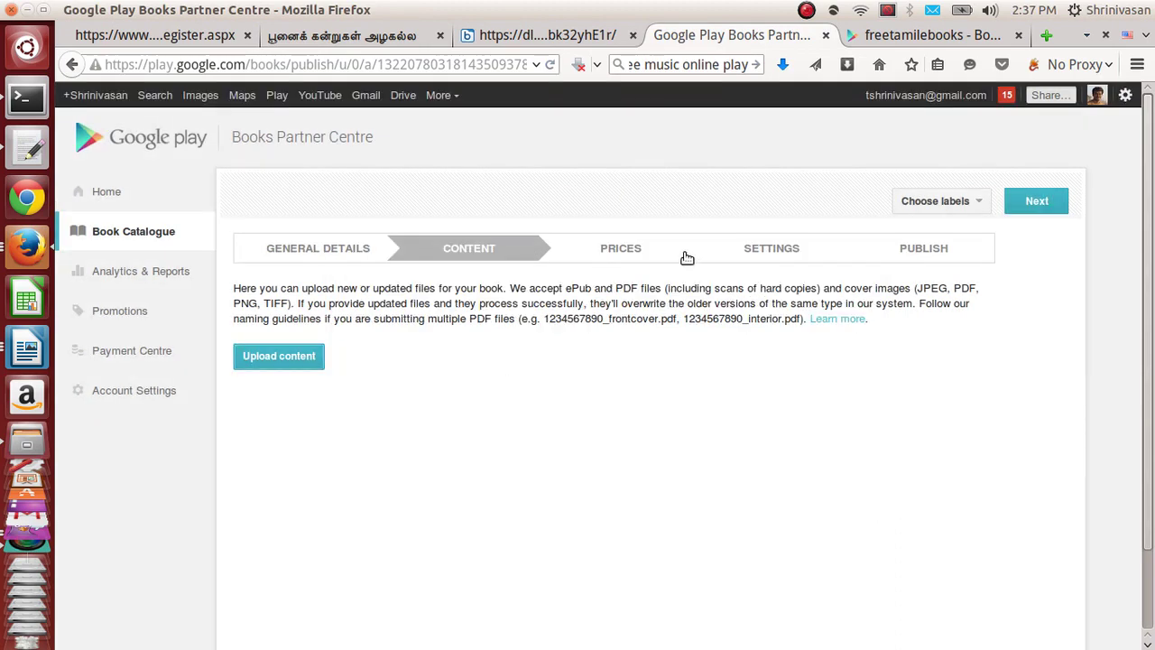
- Add a price of 0 INR for WORLD to the book and continue to the Settings stage
click(640, 254)
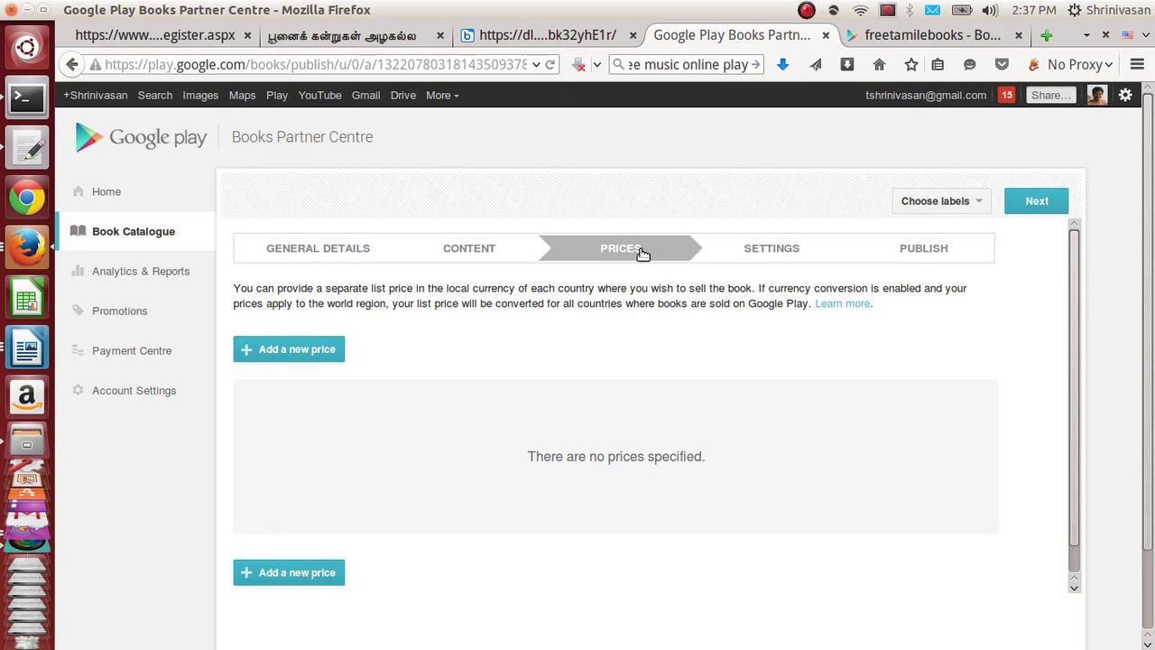
click(301, 347)
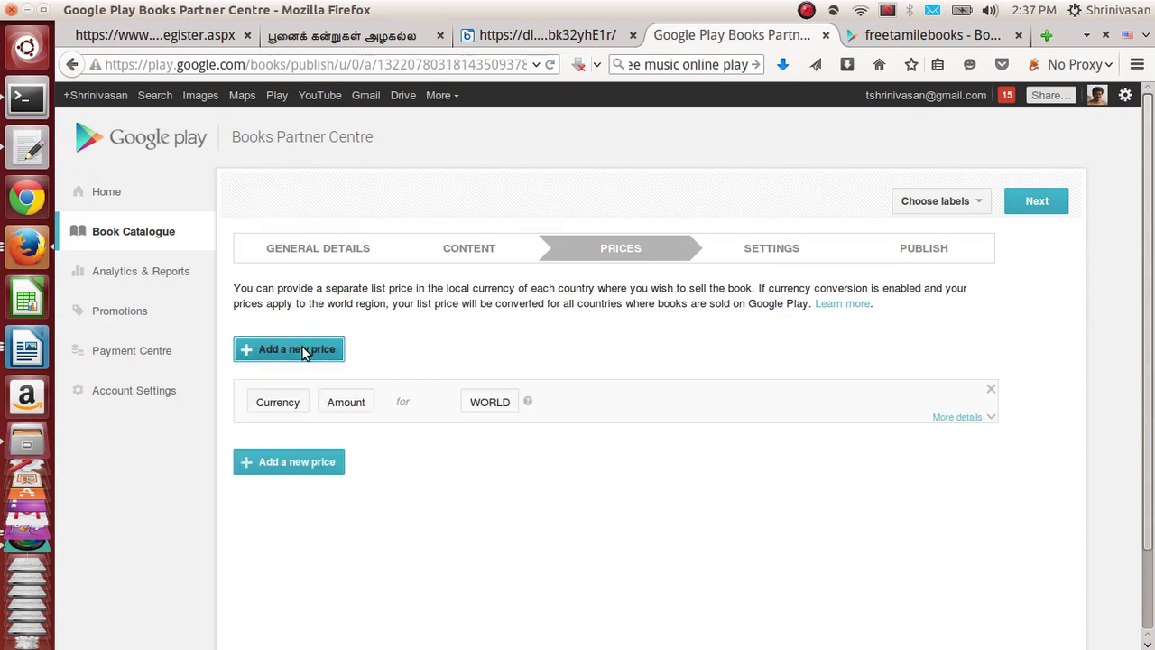
click(295, 398)
text(IN)
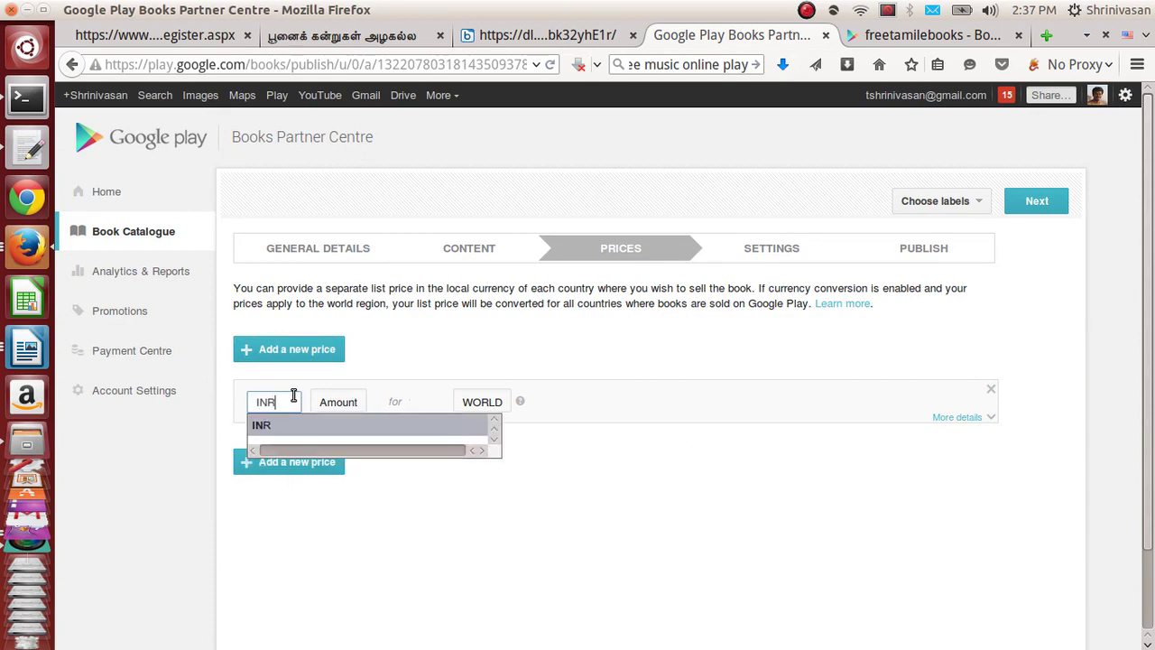
text(R)
click(343, 402)
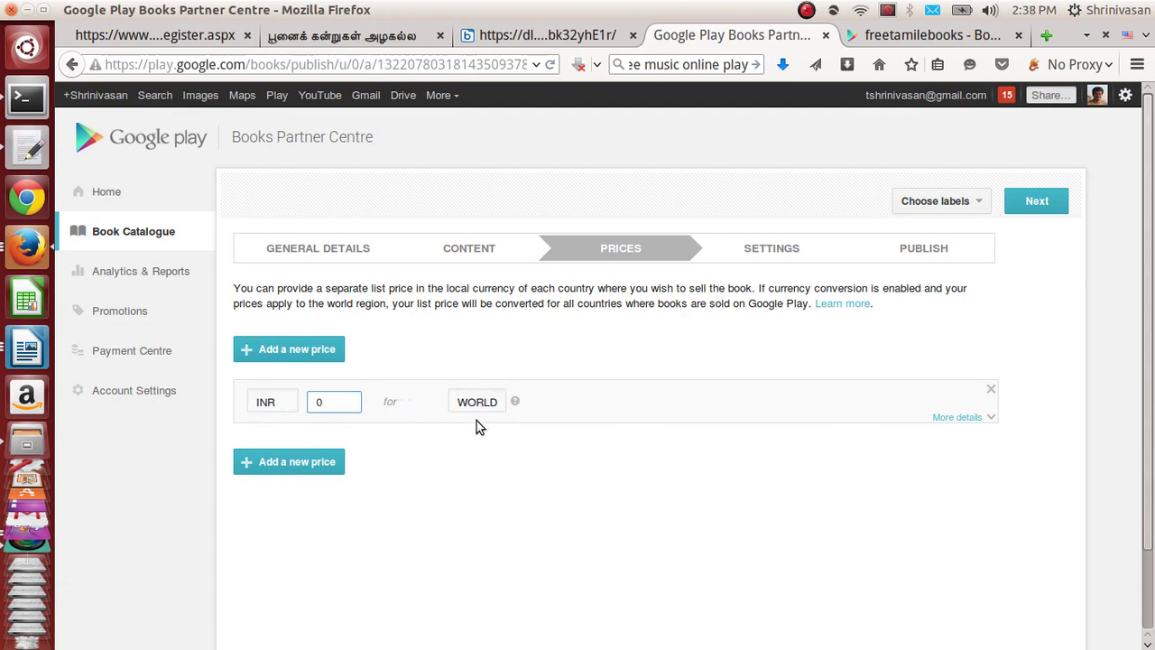
click(1037, 202)
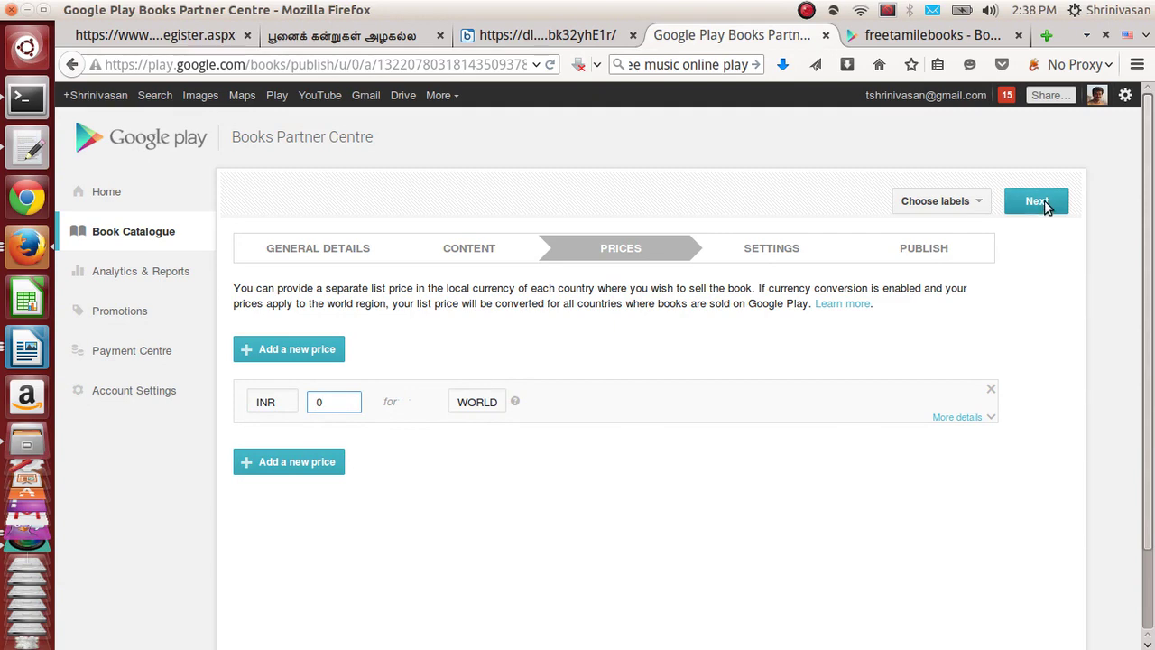
- Set the book's metadata to the Digital book format and the language tam
scroll(725, 385, down, 1)
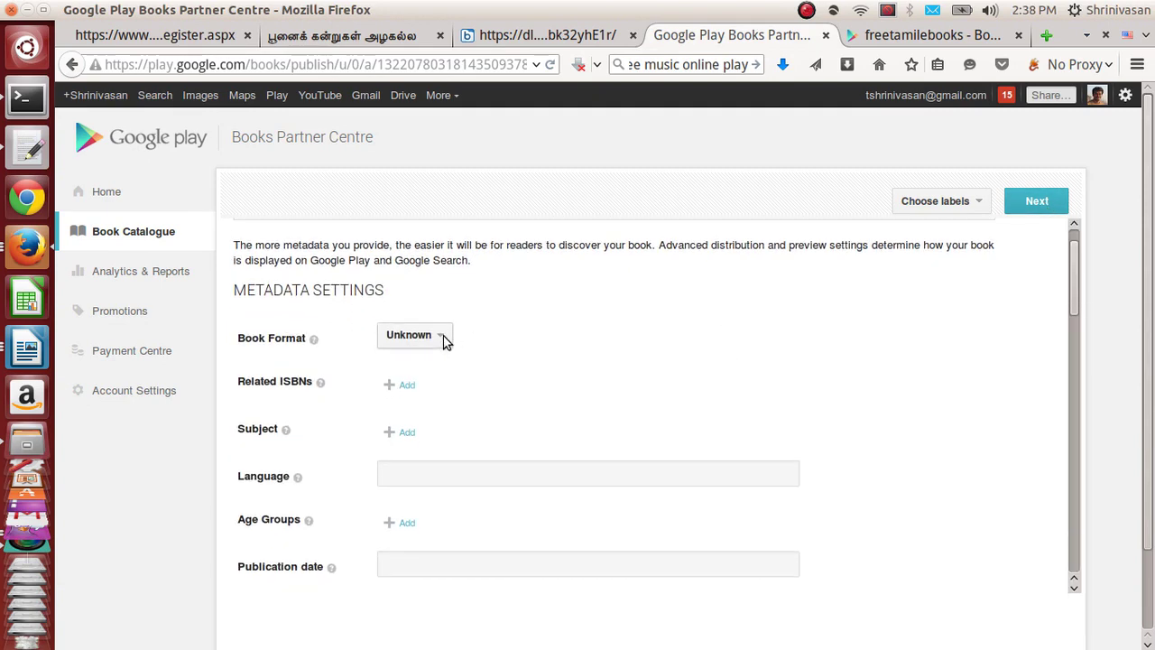
click(442, 337)
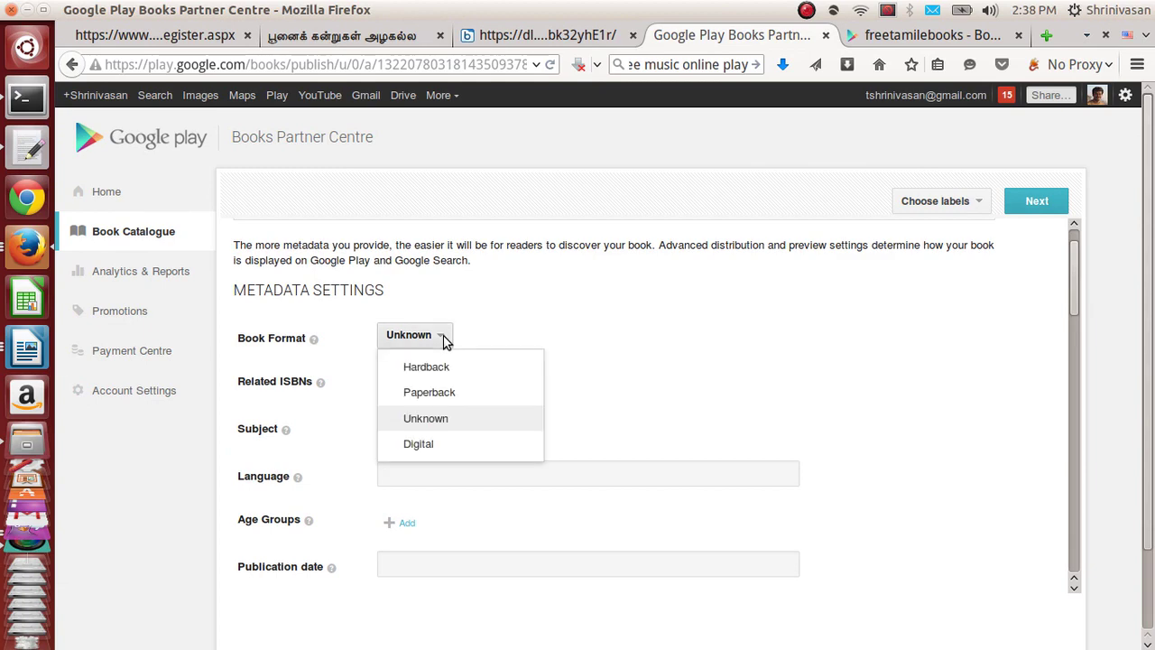
click(419, 444)
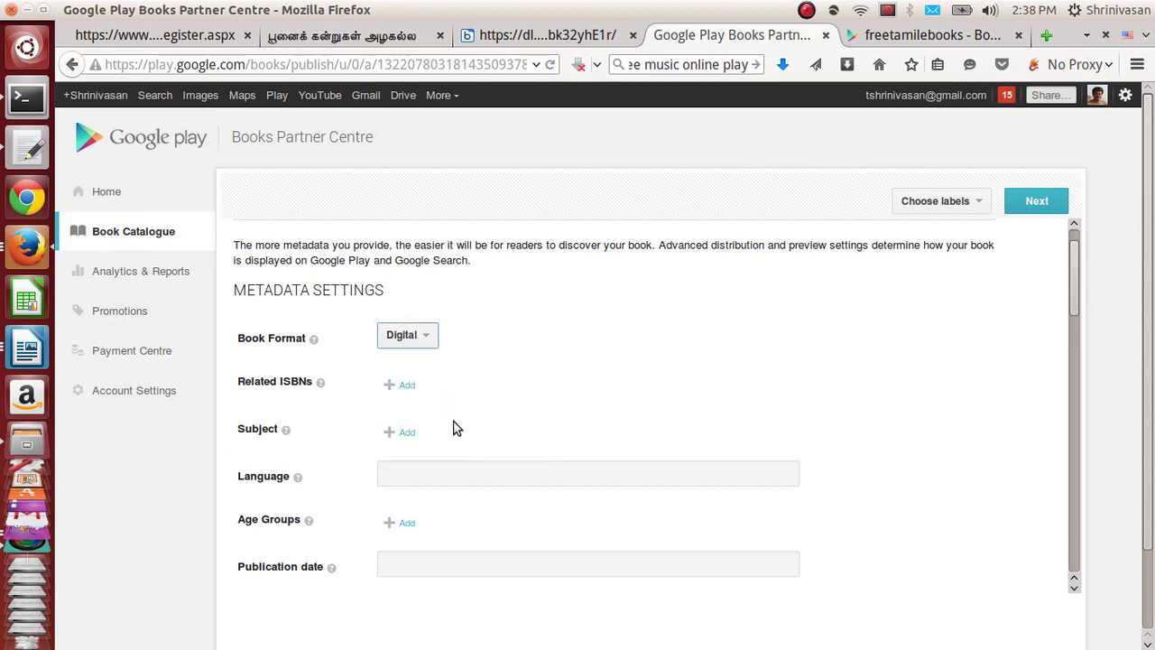
click(446, 474)
text(tam)
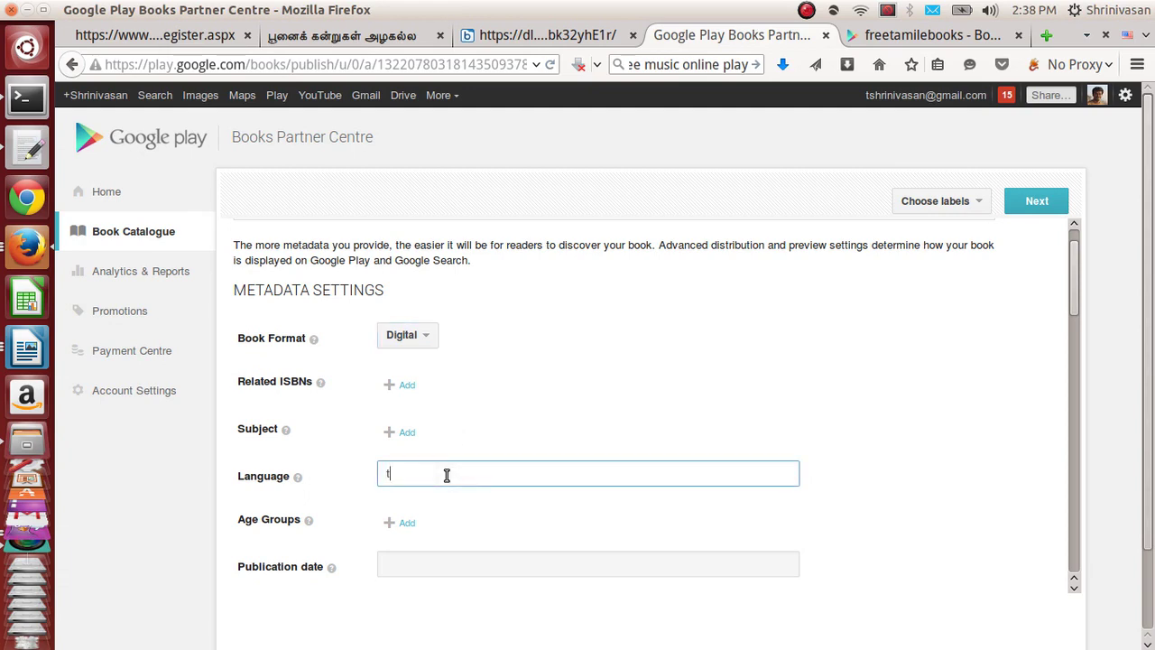
click(519, 399)
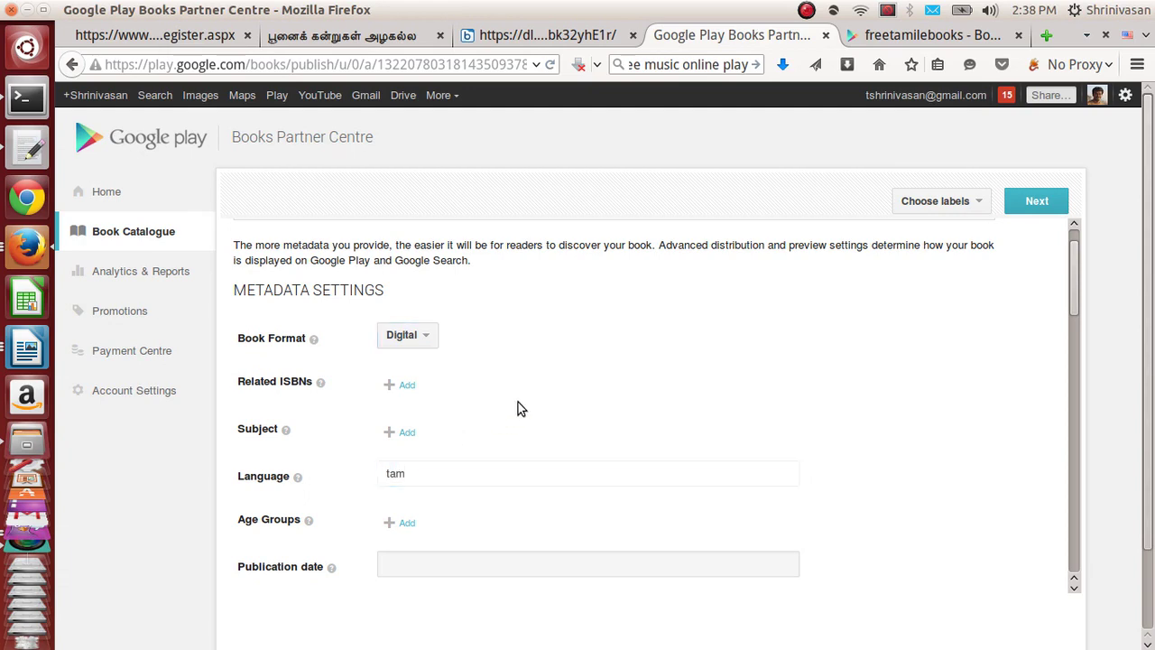
- Review the remaining metadata, the distribution settings and the Google Search preview settings, including the publisher name, DRM, territories and publisher website
scroll(518, 401, down, 4)
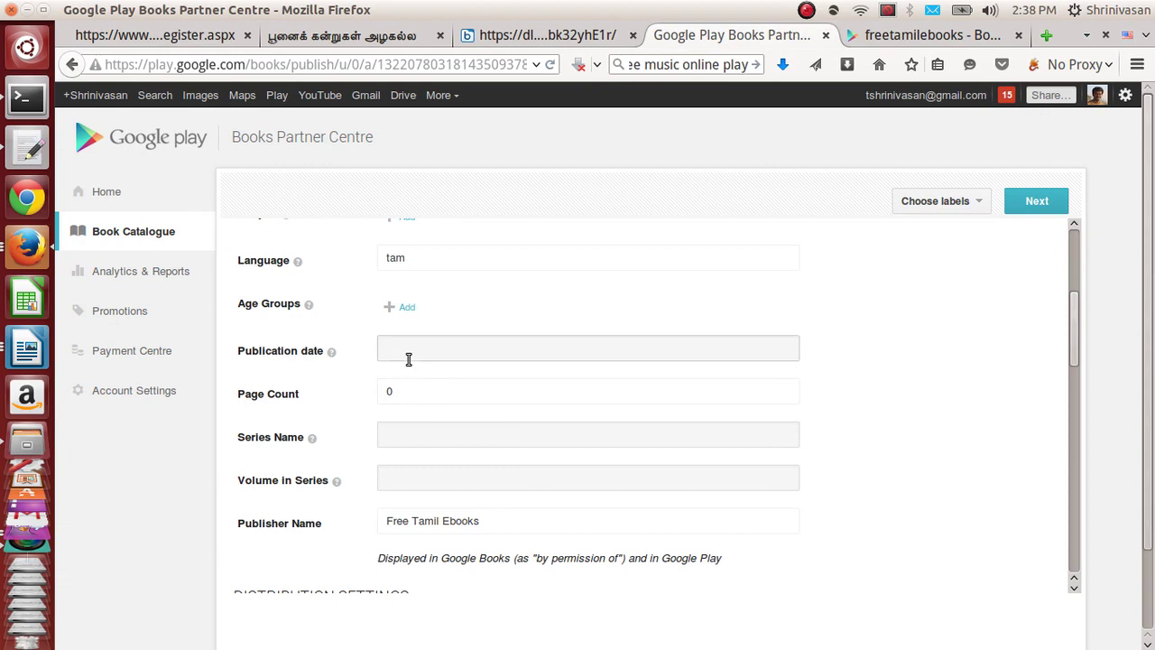
scroll(417, 393, down, 2)
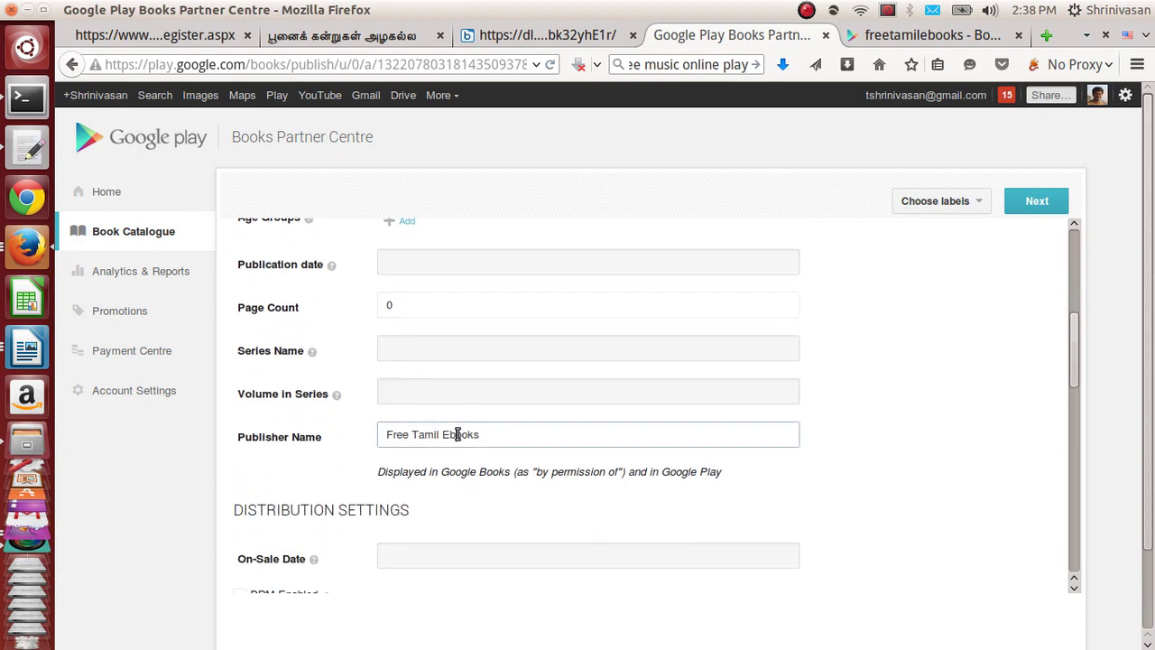
scroll(457, 474, down, 2)
scroll(457, 474, down, 1)
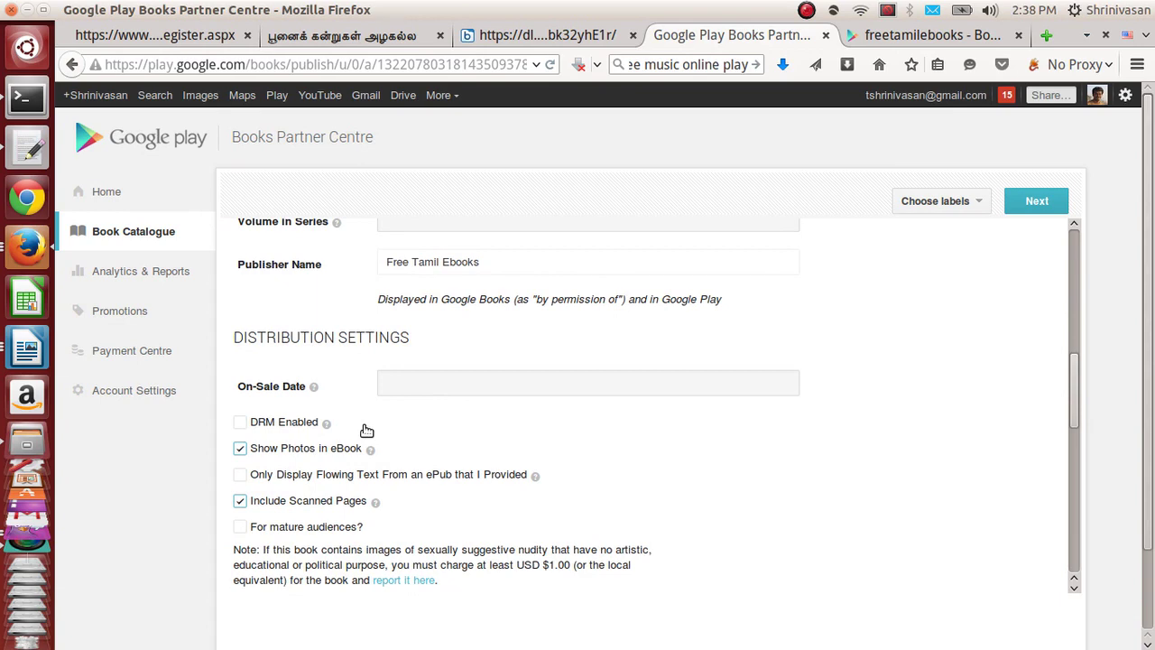
scroll(367, 430, down, 3)
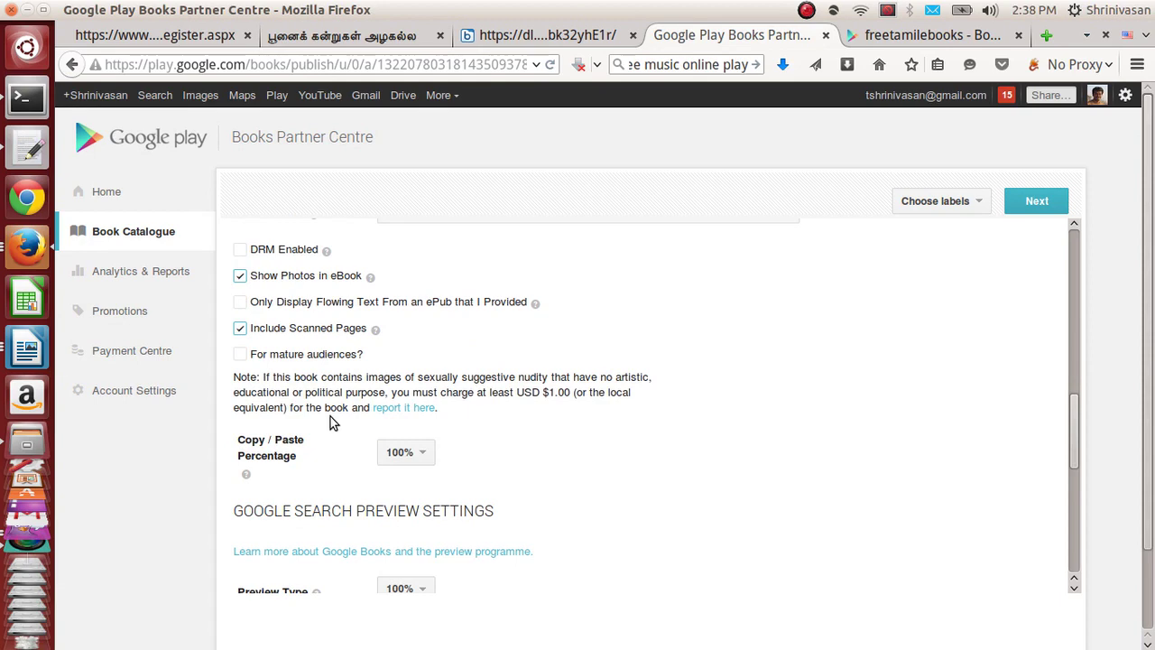
scroll(466, 452, down, 2)
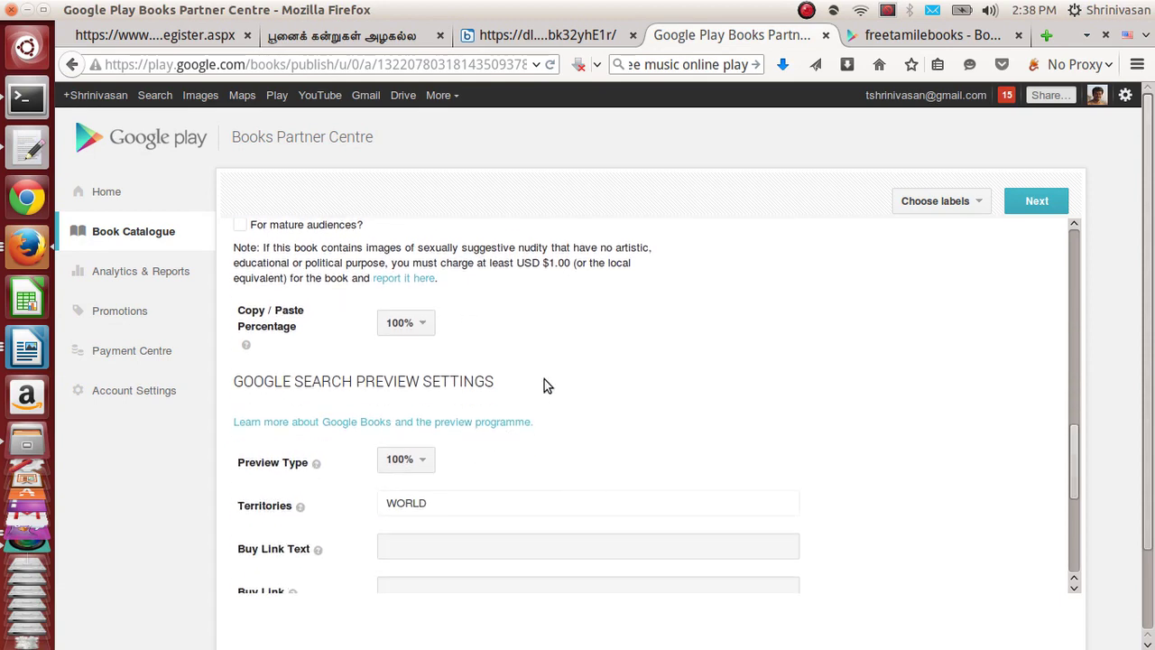
scroll(499, 455, down, 3)
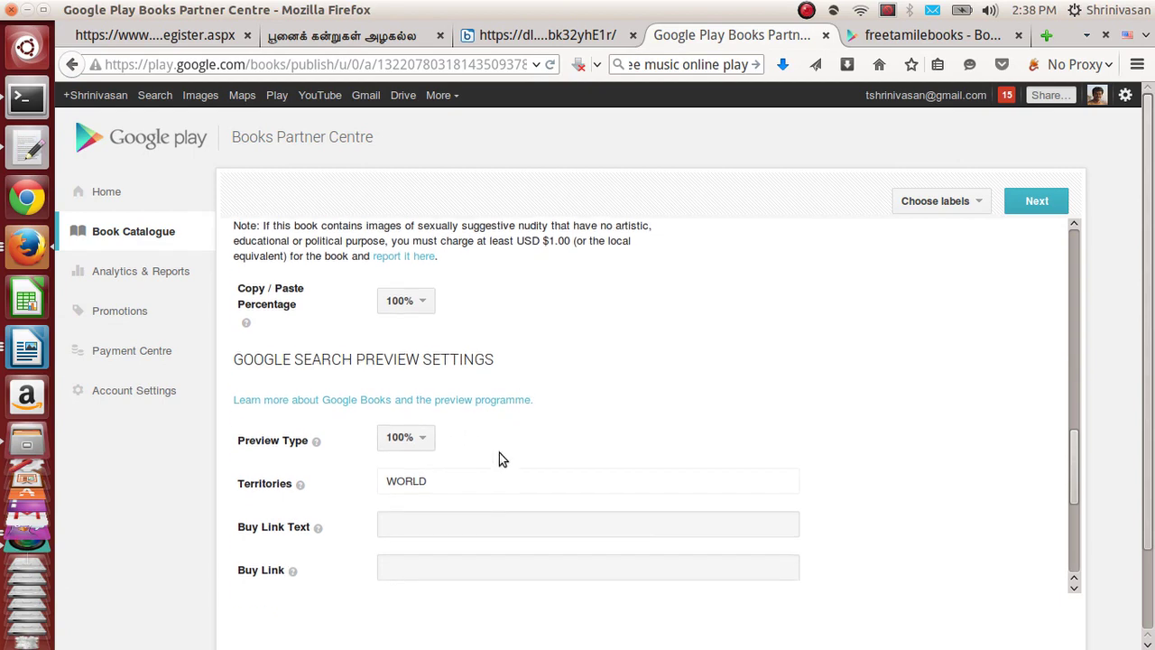
scroll(501, 453, down, 2)
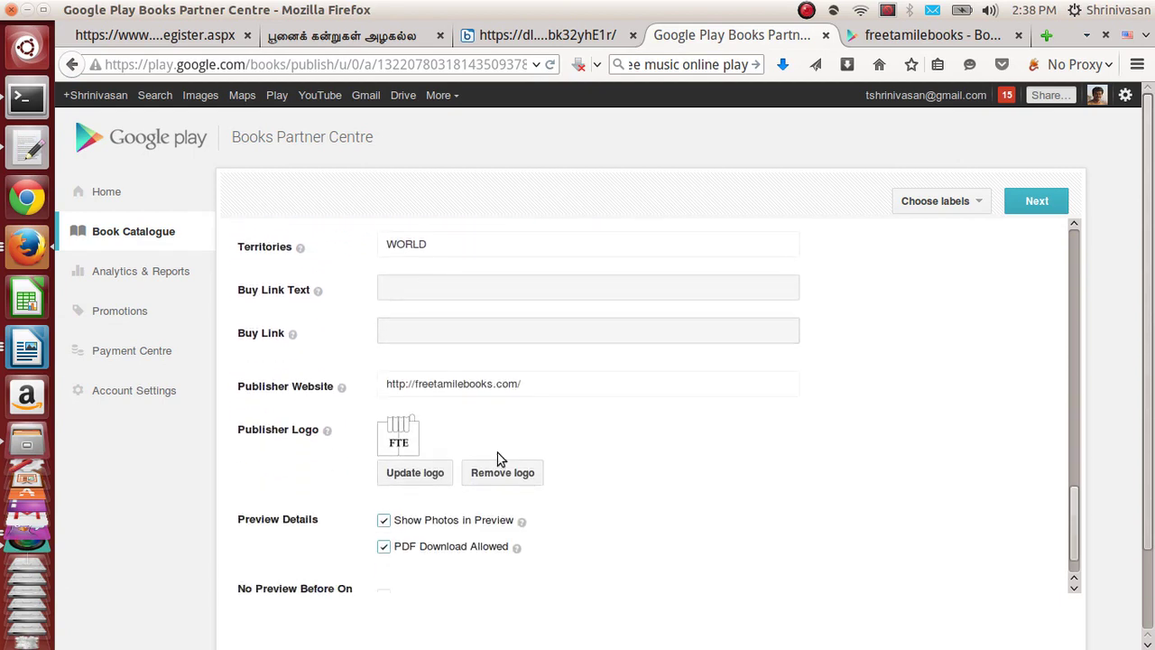
click(541, 387)
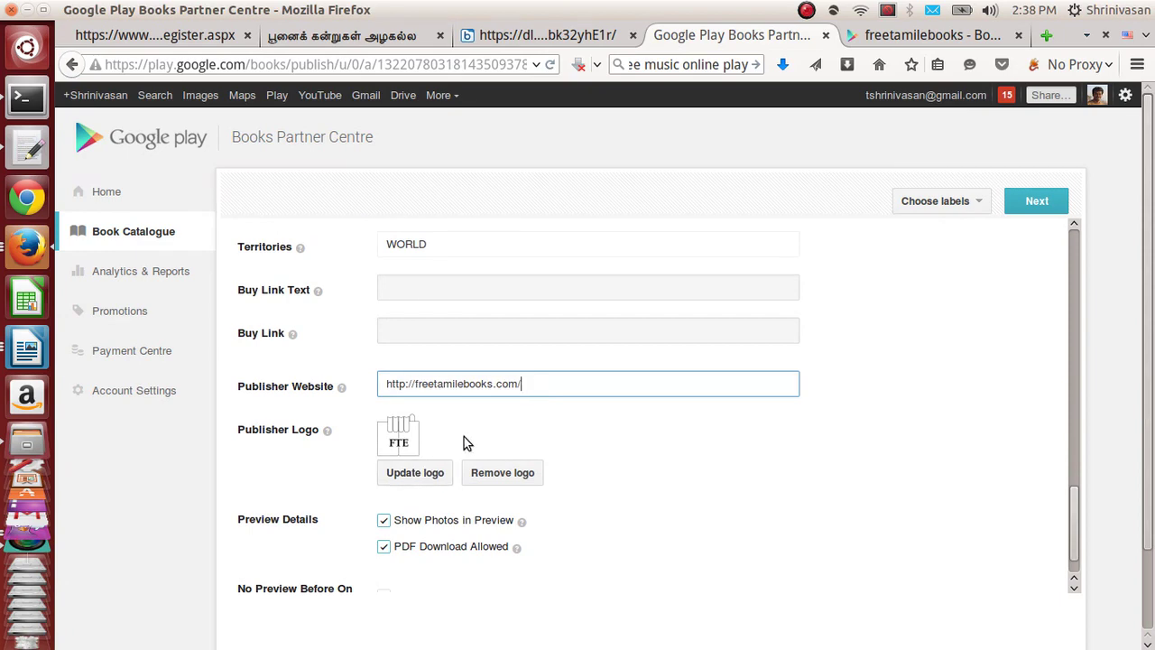
- Finish the book's settings, publish it to Google Play and Google Books, and save the book
scroll(466, 442, down, 1)
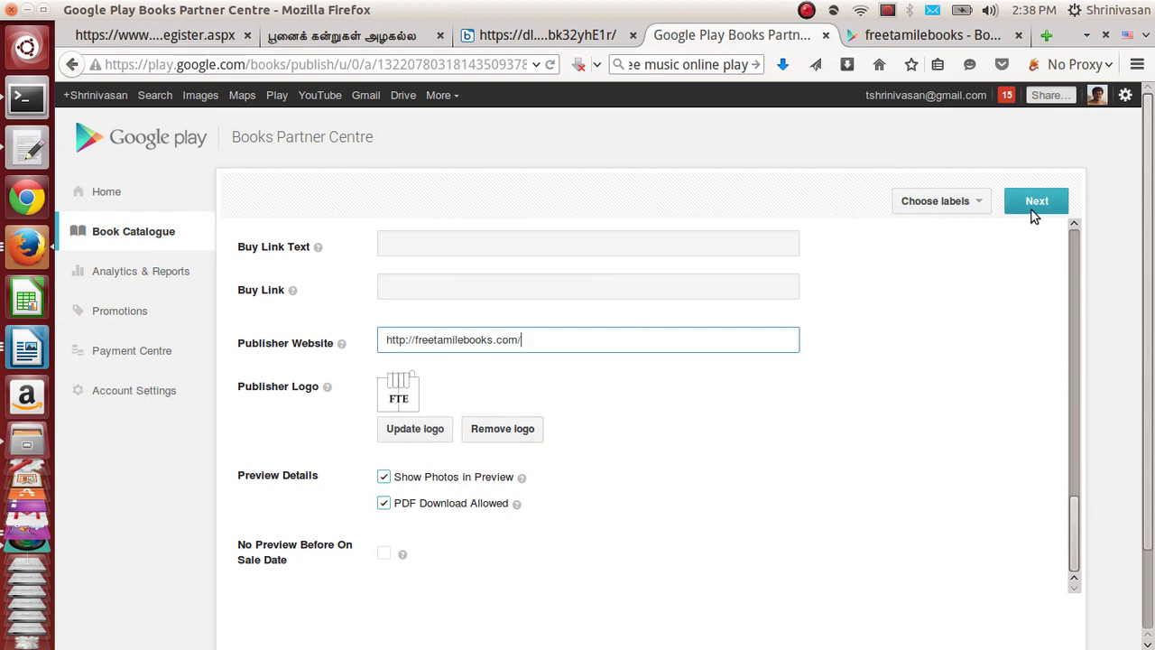
click(1035, 203)
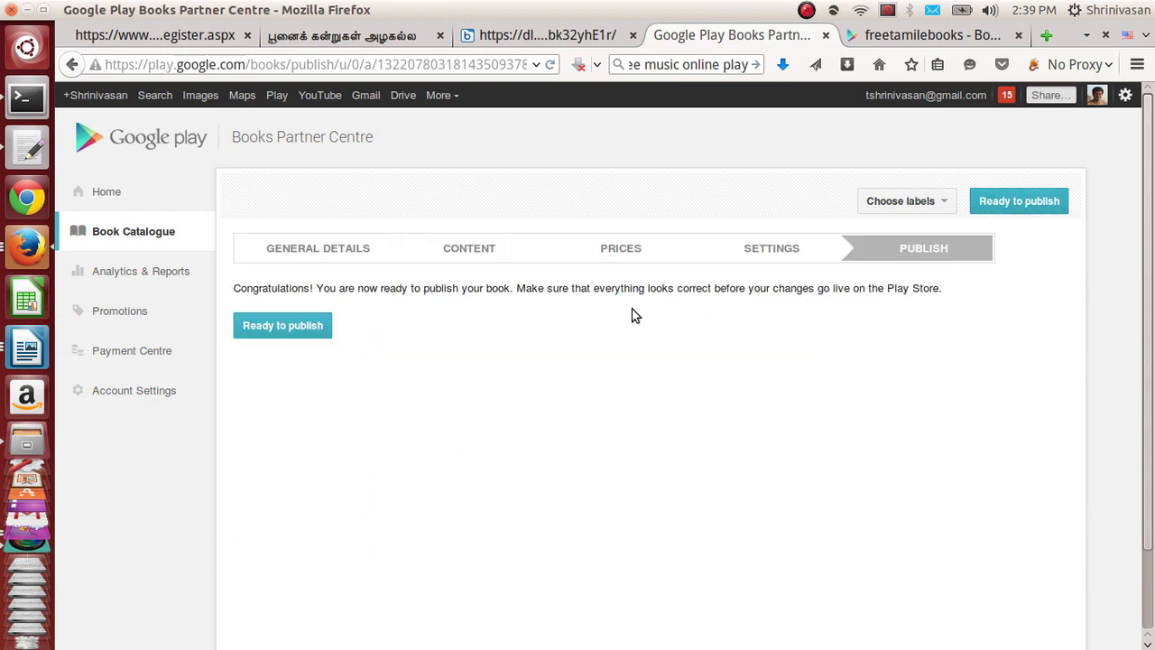
click(300, 333)
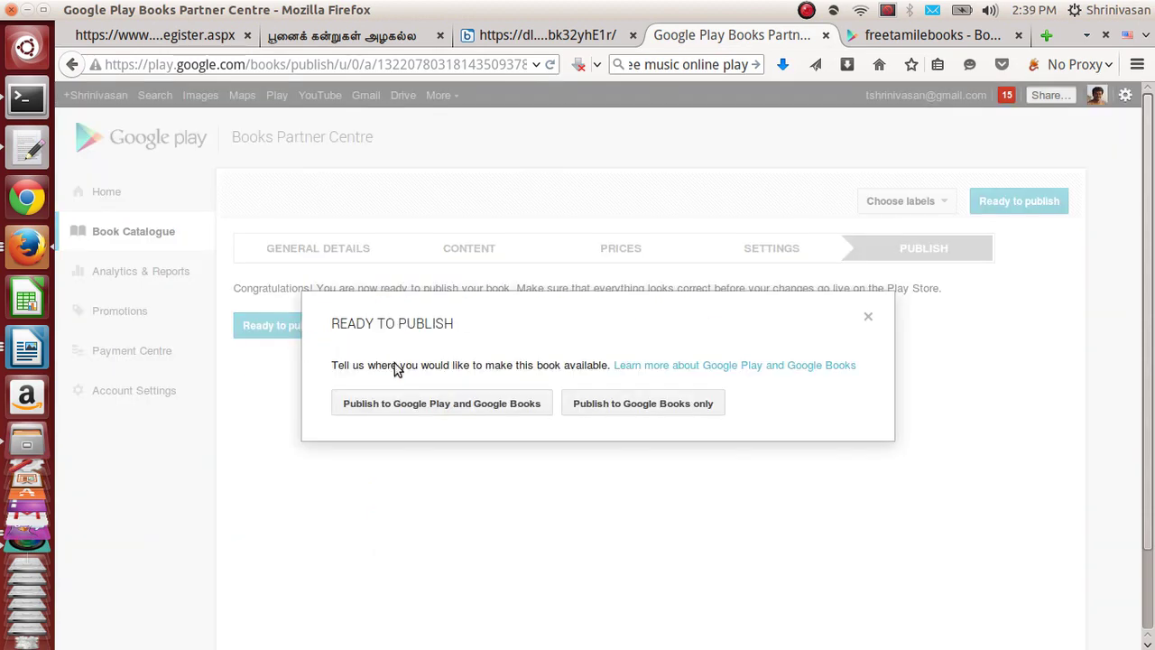
click(418, 408)
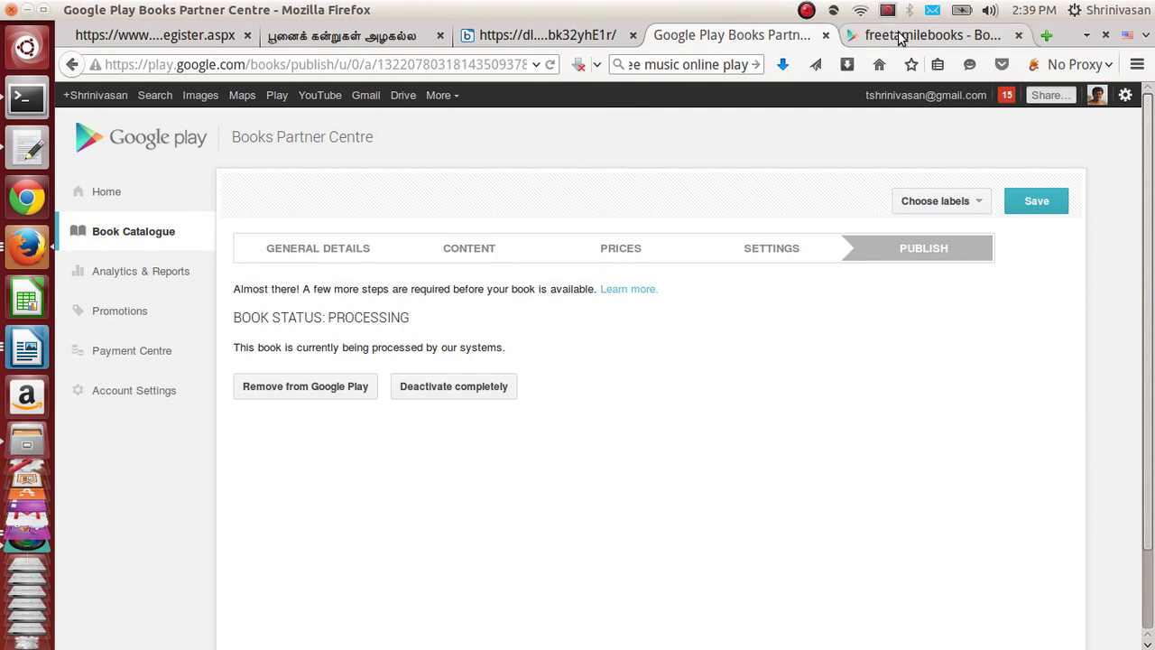
click(1030, 192)
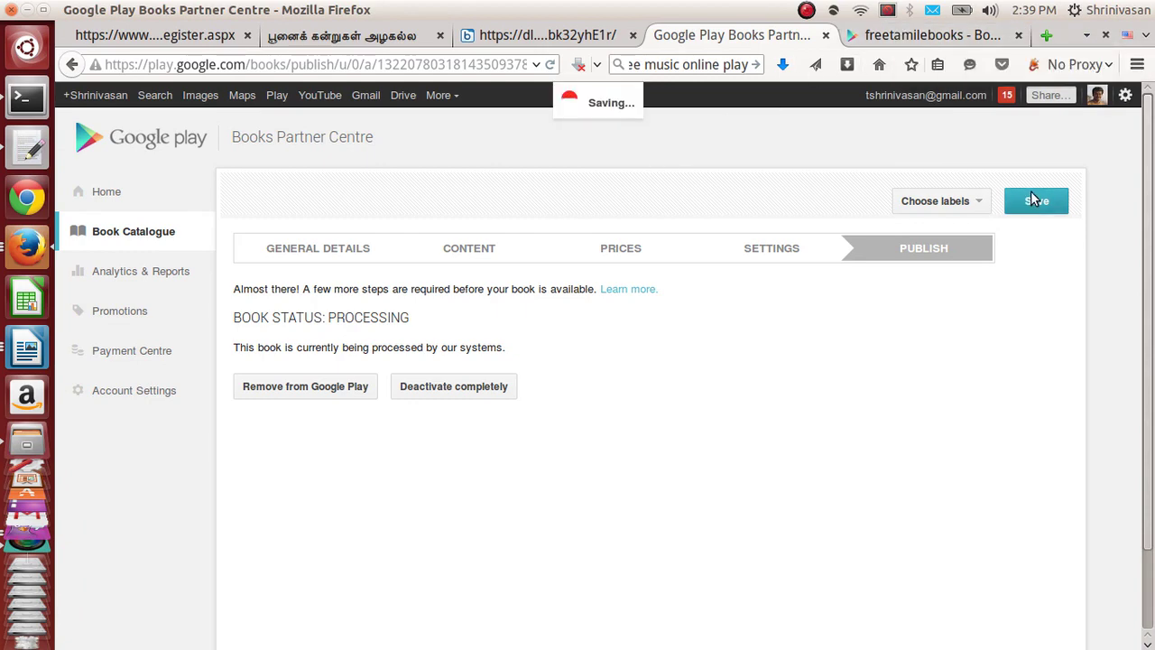
- Examine the books that need action with their status reasons, and glance at the freetamilebooks listing on Google Play
click(87, 195)
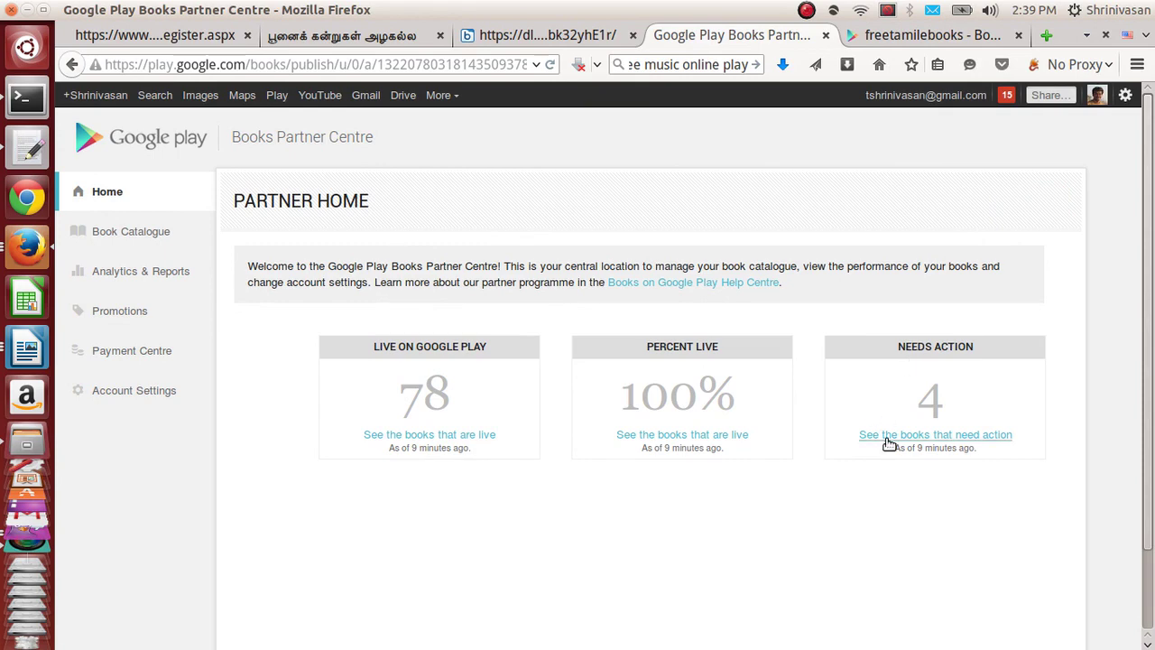
click(888, 436)
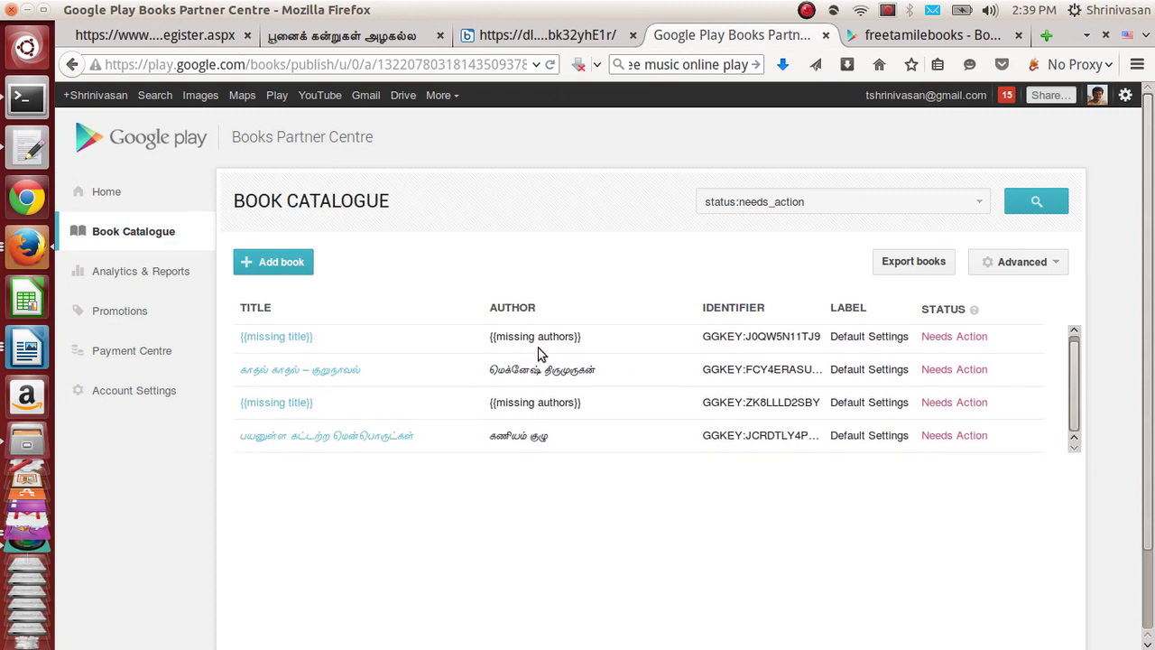
mouse_move(949, 366)
mouse_move(949, 397)
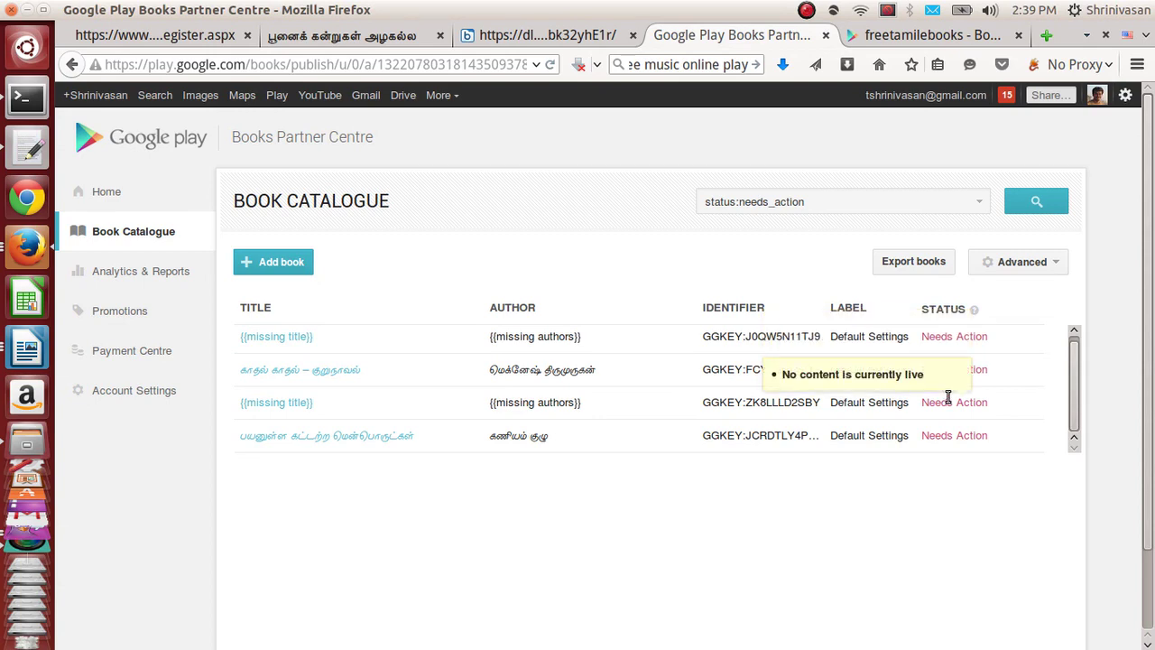
mouse_move(950, 432)
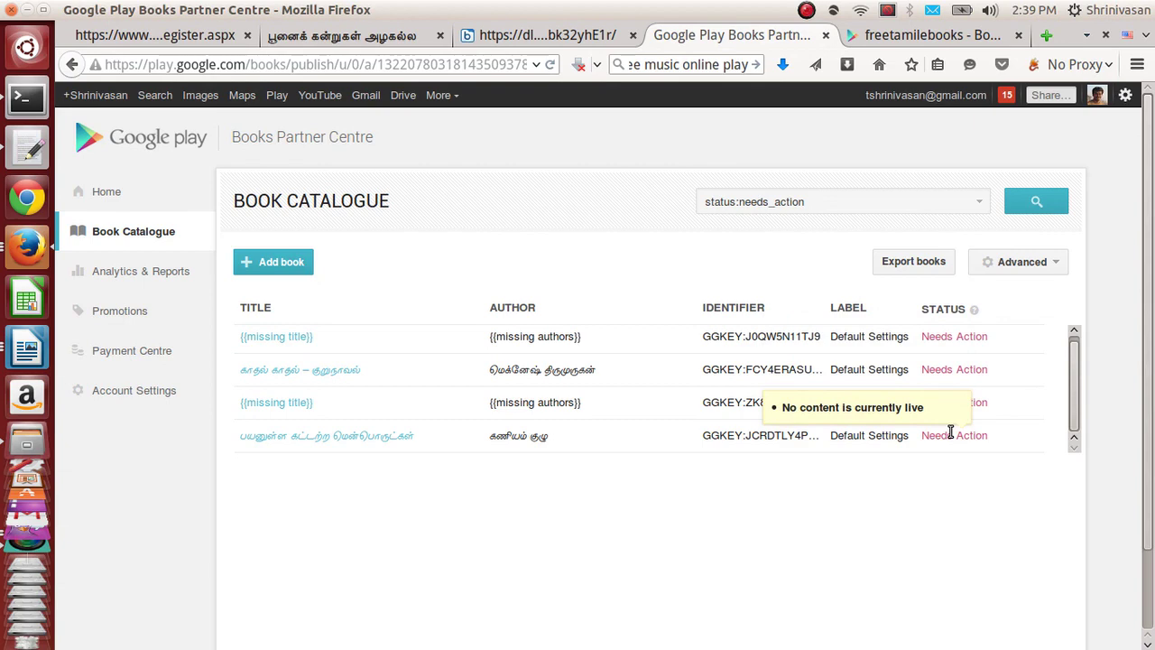
mouse_move(949, 337)
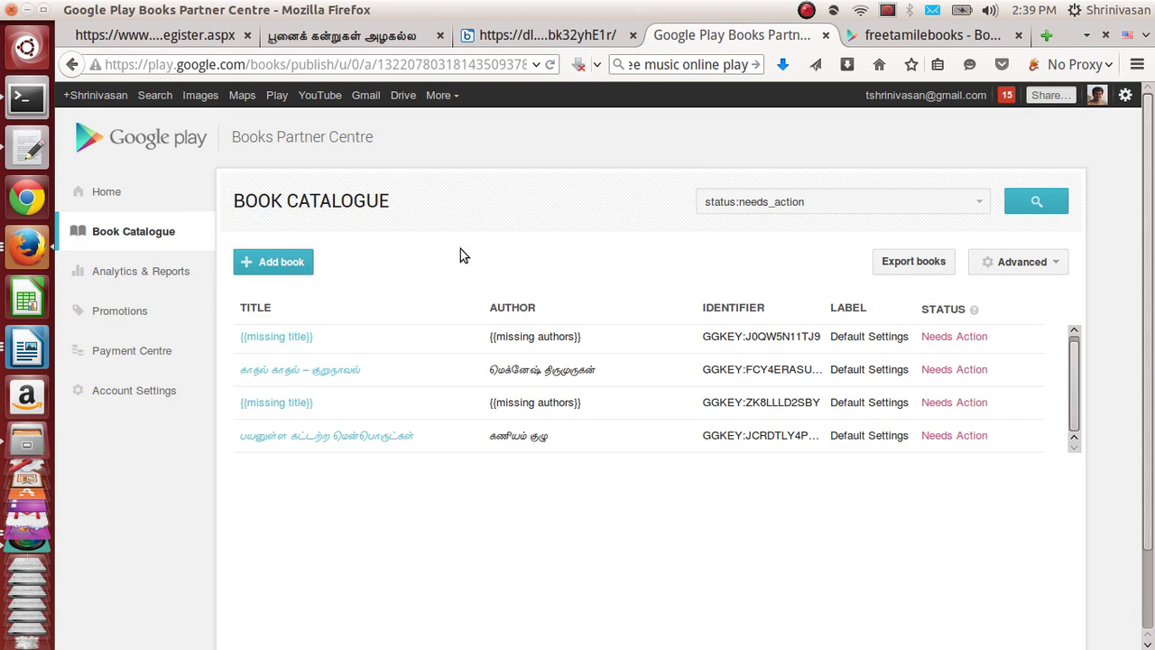
click(889, 30)
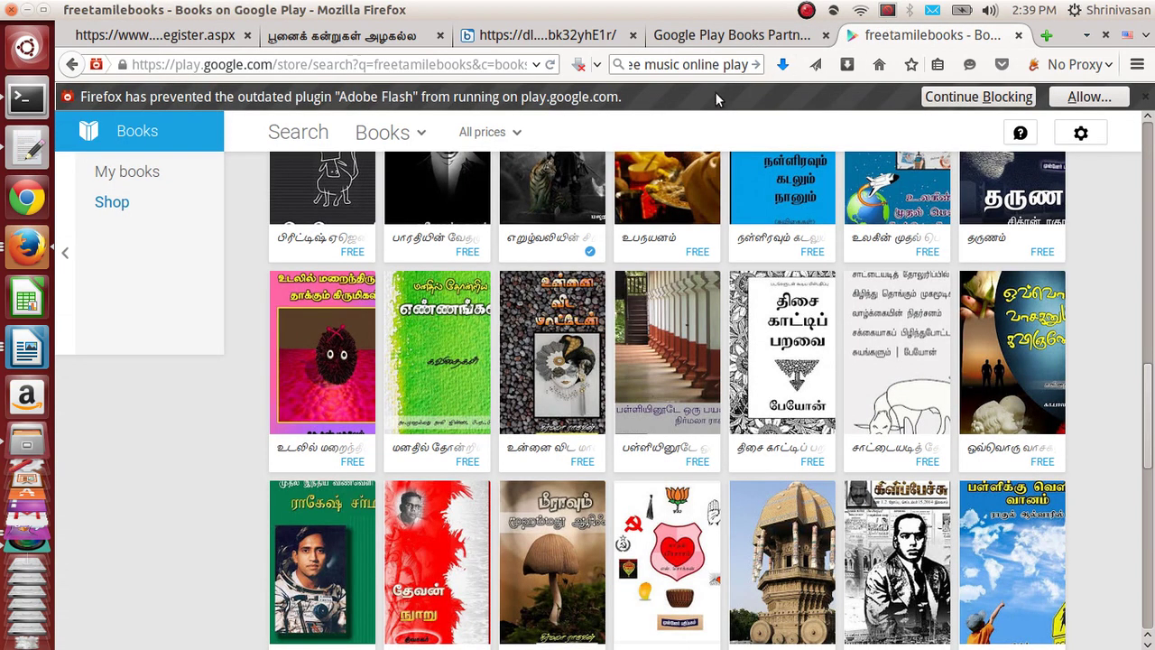
click(709, 33)
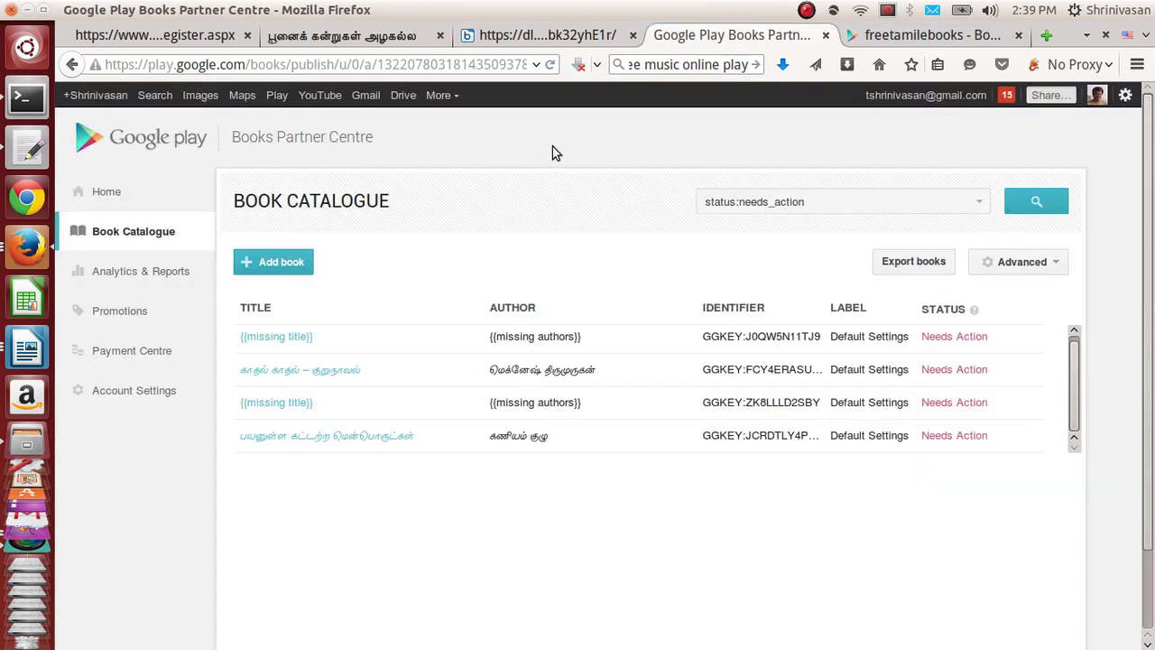
- Export the complete Google Play Sales Summary Report for All time and all countries from Analytics & Reports
click(138, 279)
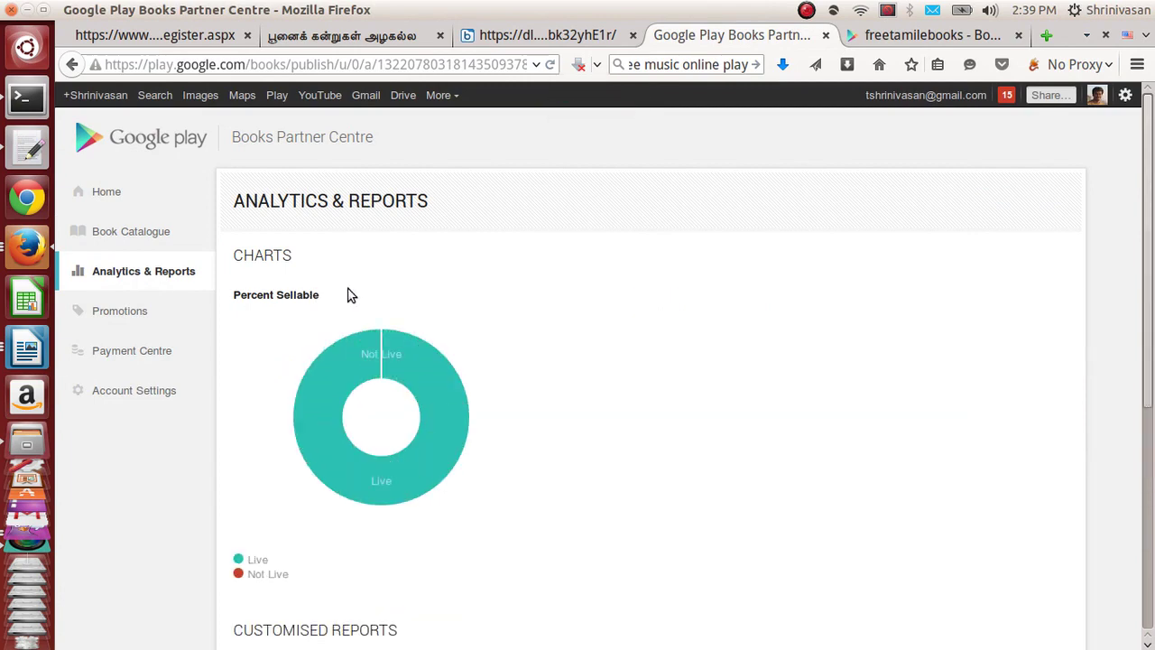
scroll(409, 267, down, 5)
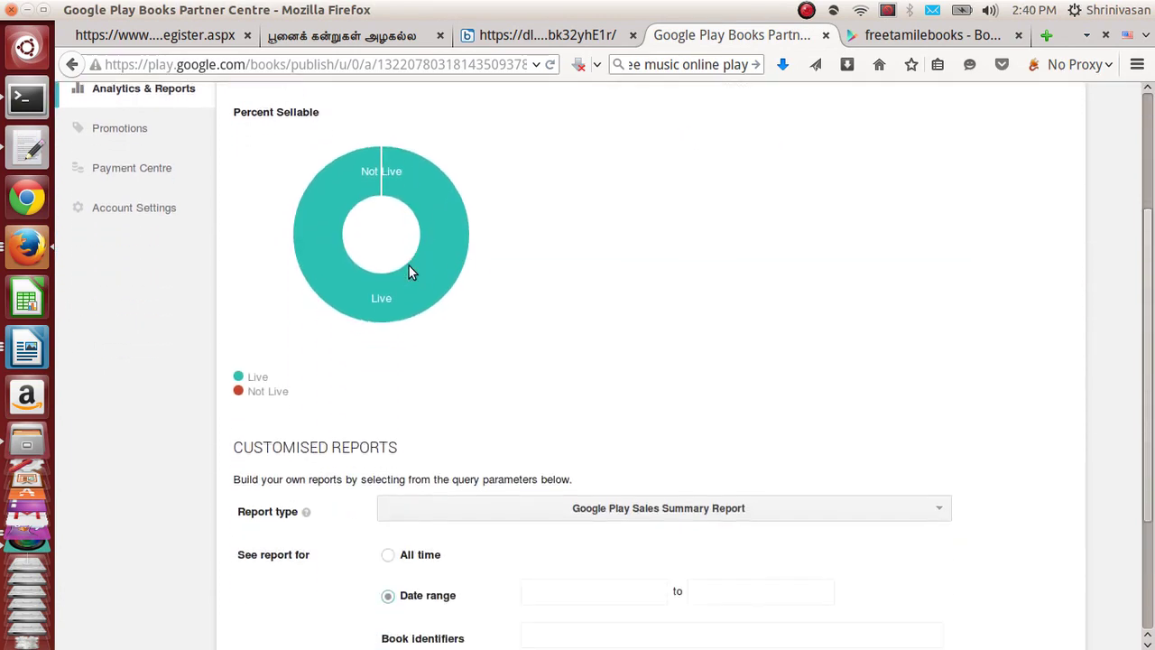
scroll(409, 272, up, 5)
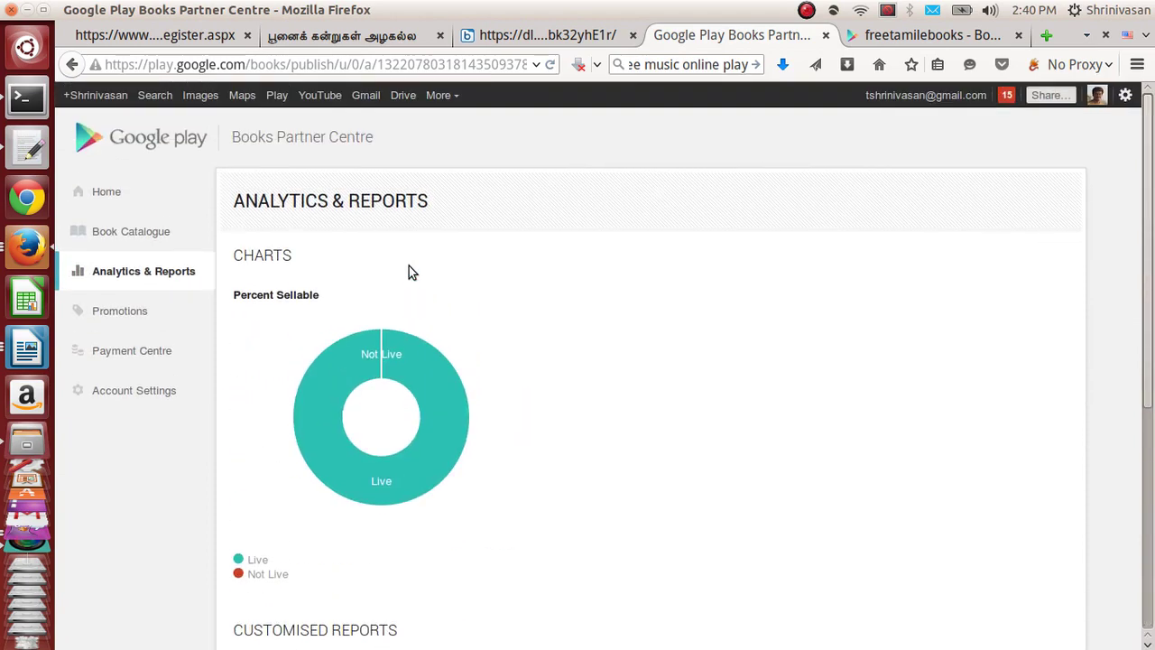
scroll(408, 272, down, 5)
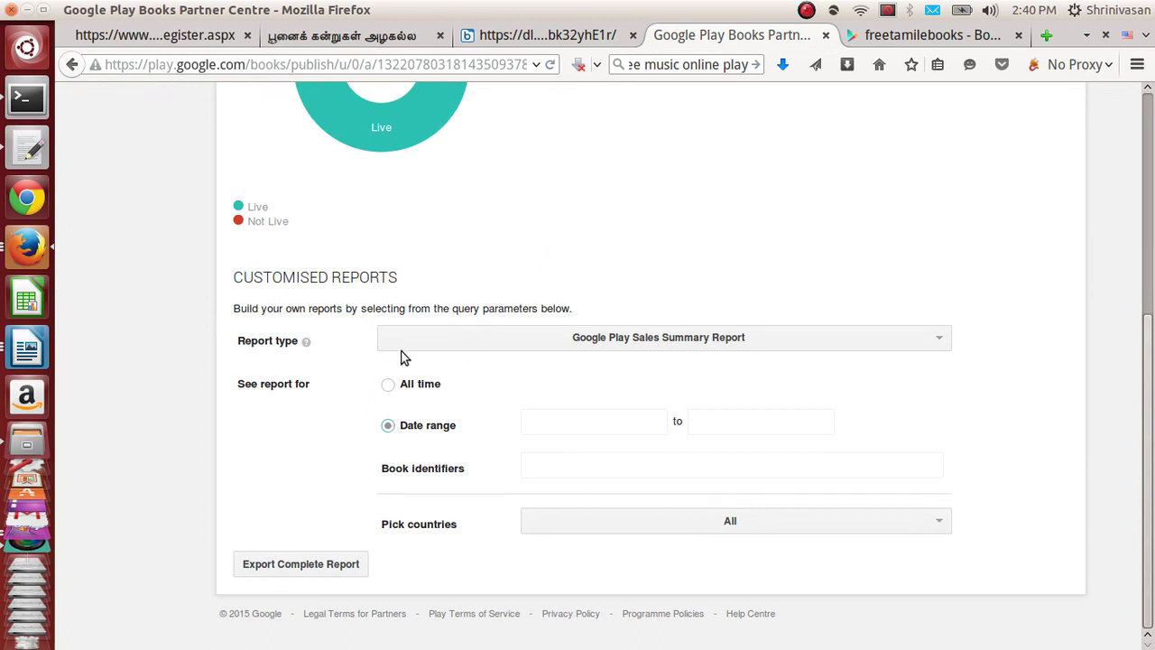
click(582, 345)
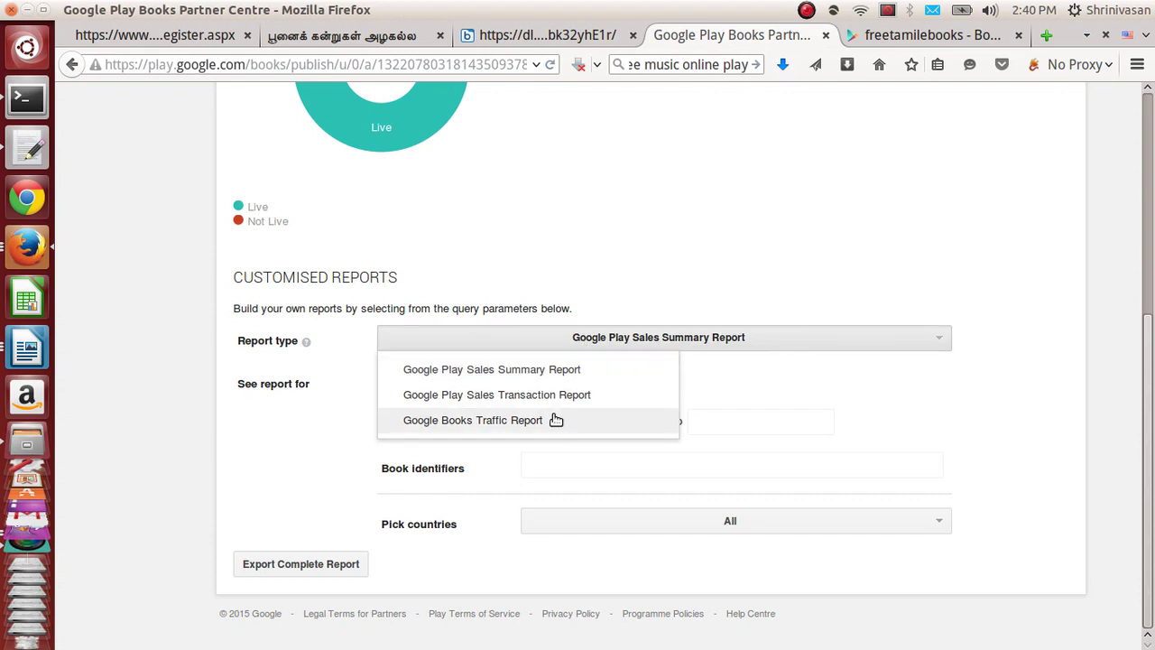
click(553, 373)
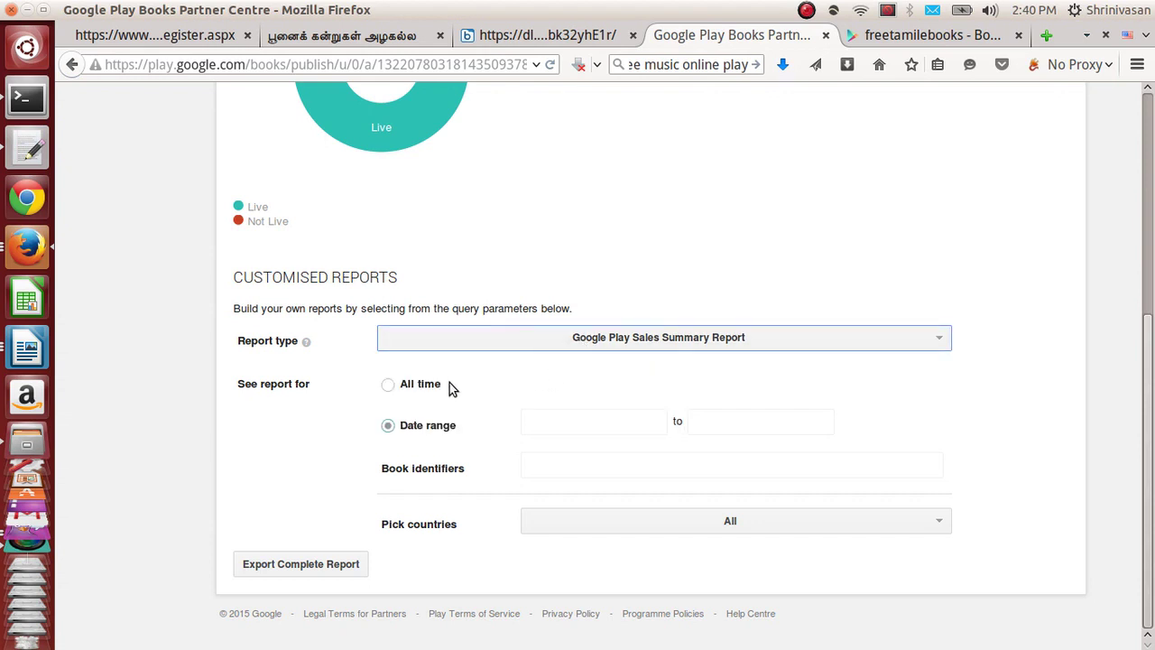
click(389, 386)
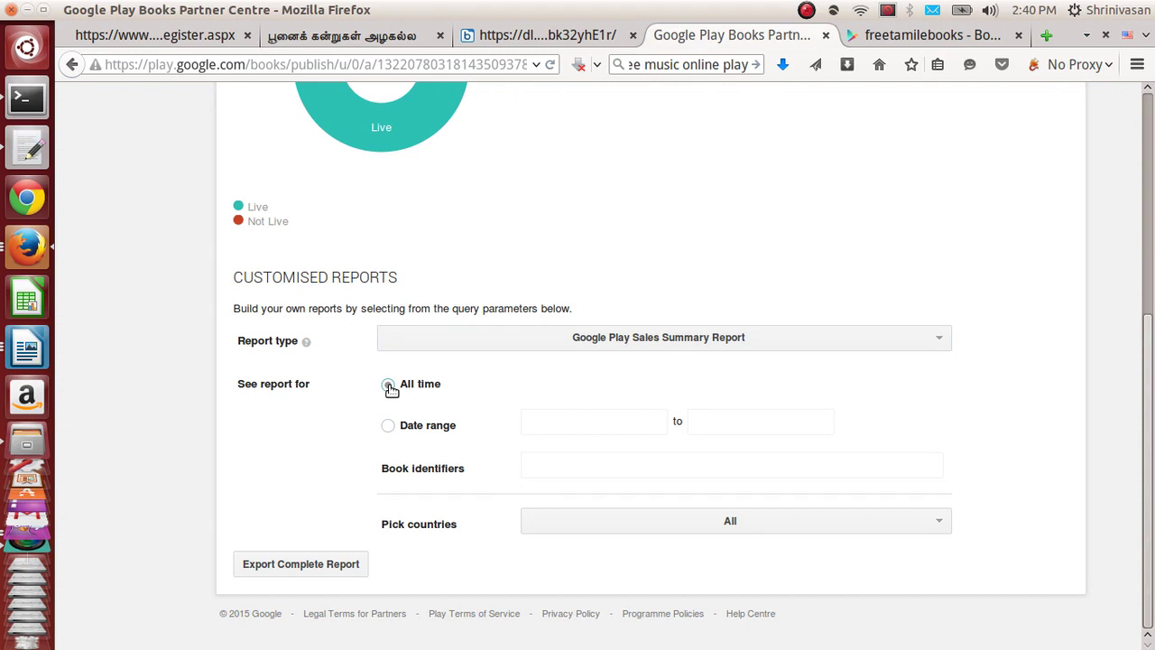
click(329, 564)
click(767, 464)
- Start the audio track on the boxcloud page and return to the Books Partner Centre
click(560, 36)
click(251, 366)
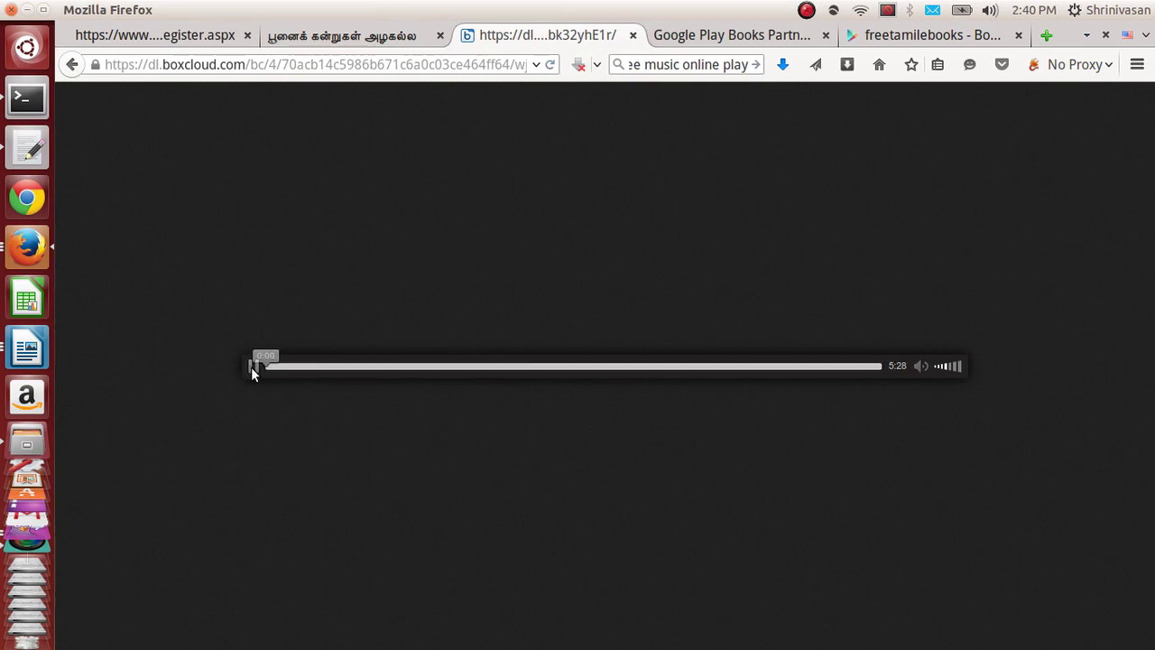
click(675, 36)
scroll(670, 193, up, 10)
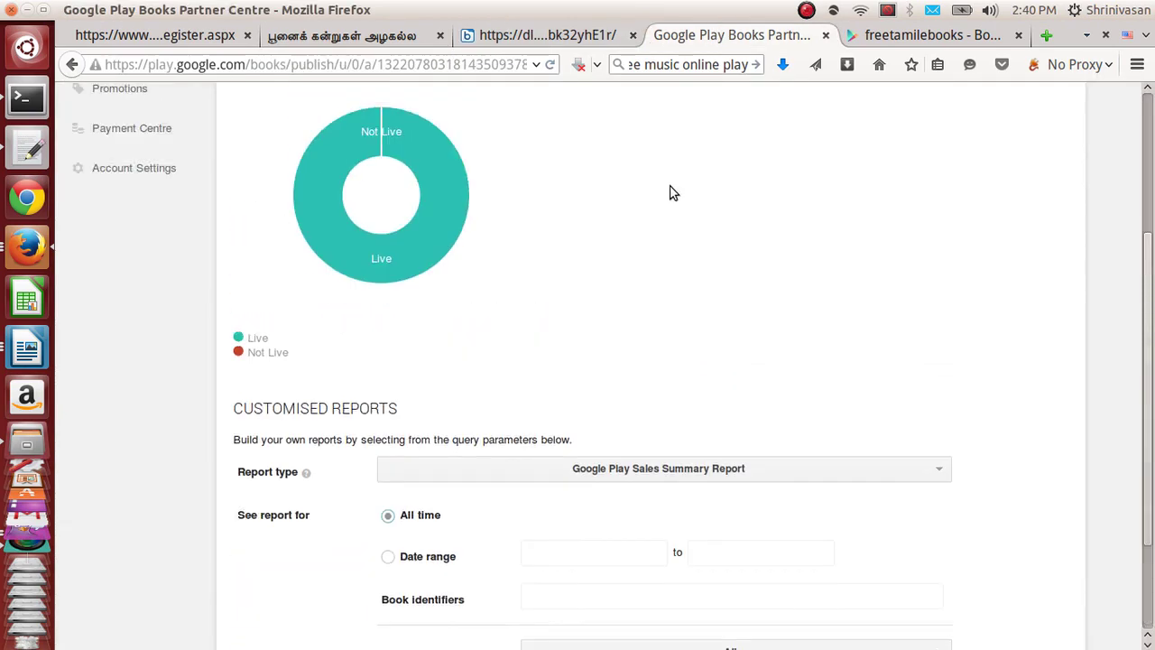
key(alt+Tab)
key(alt+Tab)
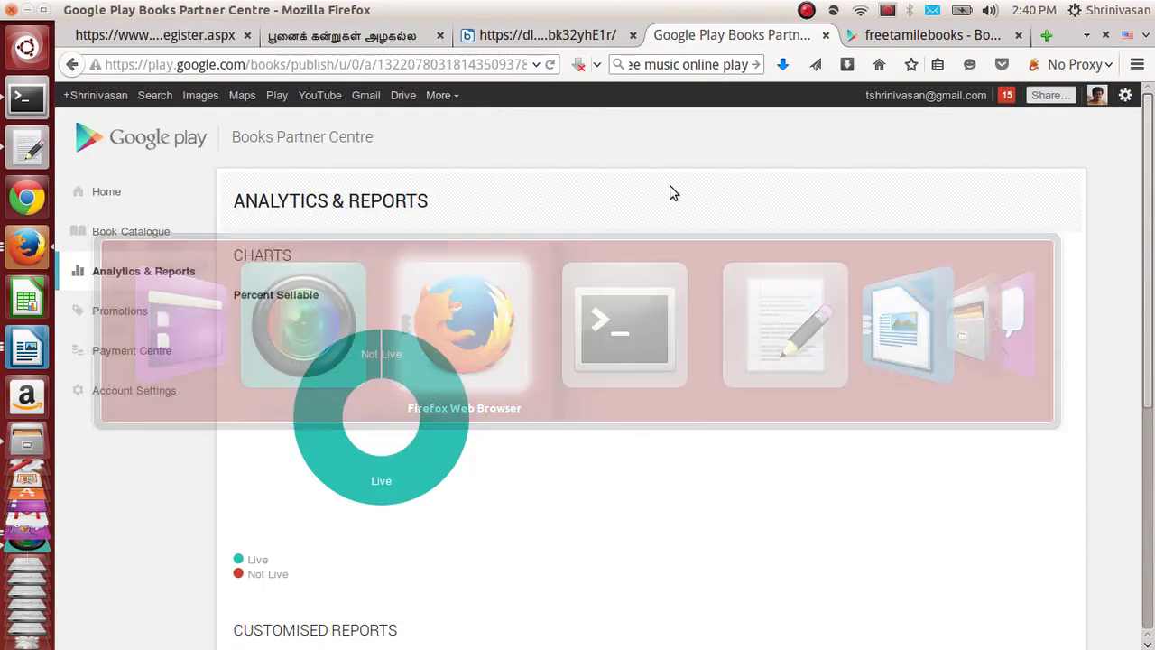
key(alt+Tab)
key(alt+Tab)
key(alt+Tab)
key(alt+Tab)
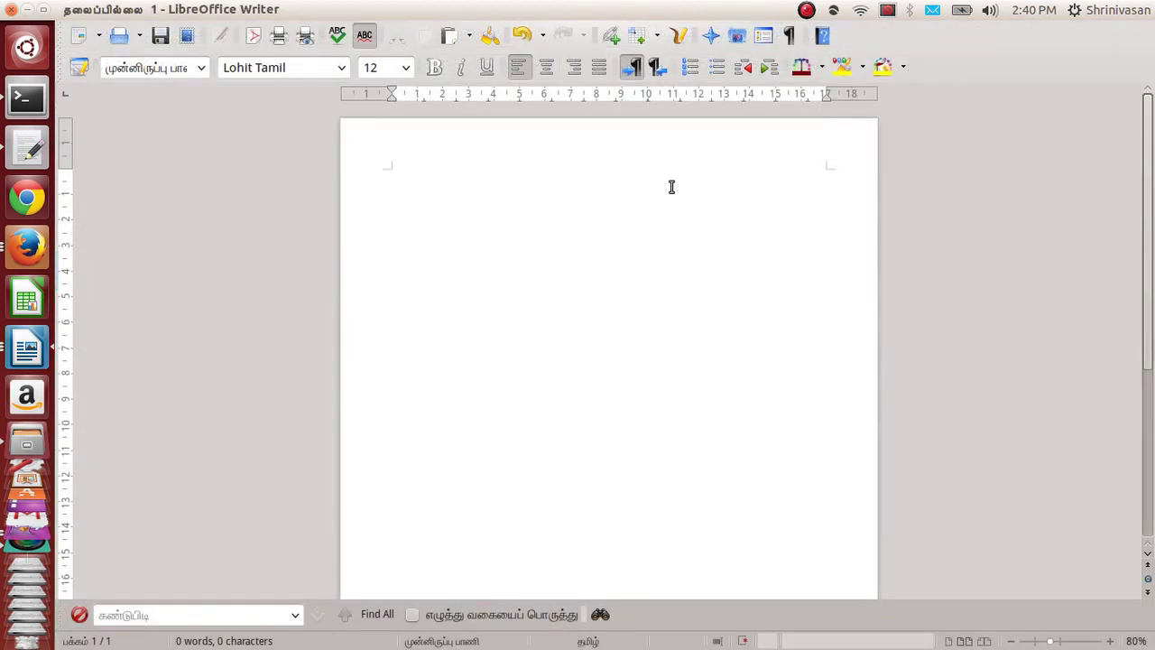
key(alt+Tab)
key(alt+Tab)
key(alt+Tab)
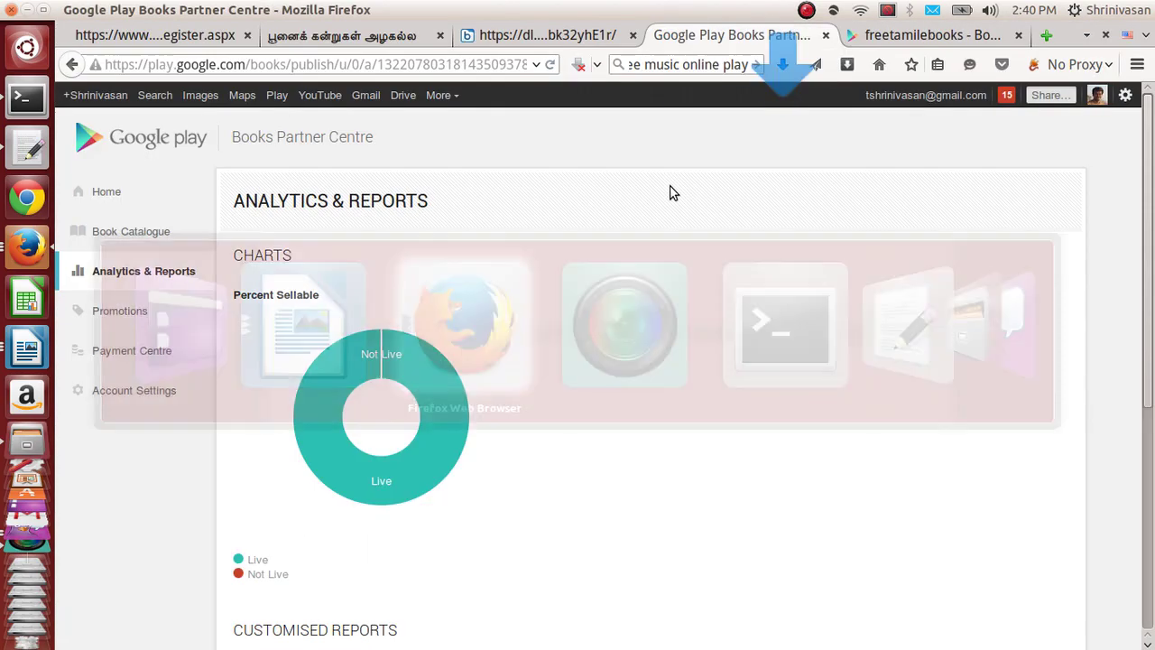
- Open the downloaded GoogleSalesSummaryReport.csv in LibreOffice Calc with the default text import settings
click(782, 65)
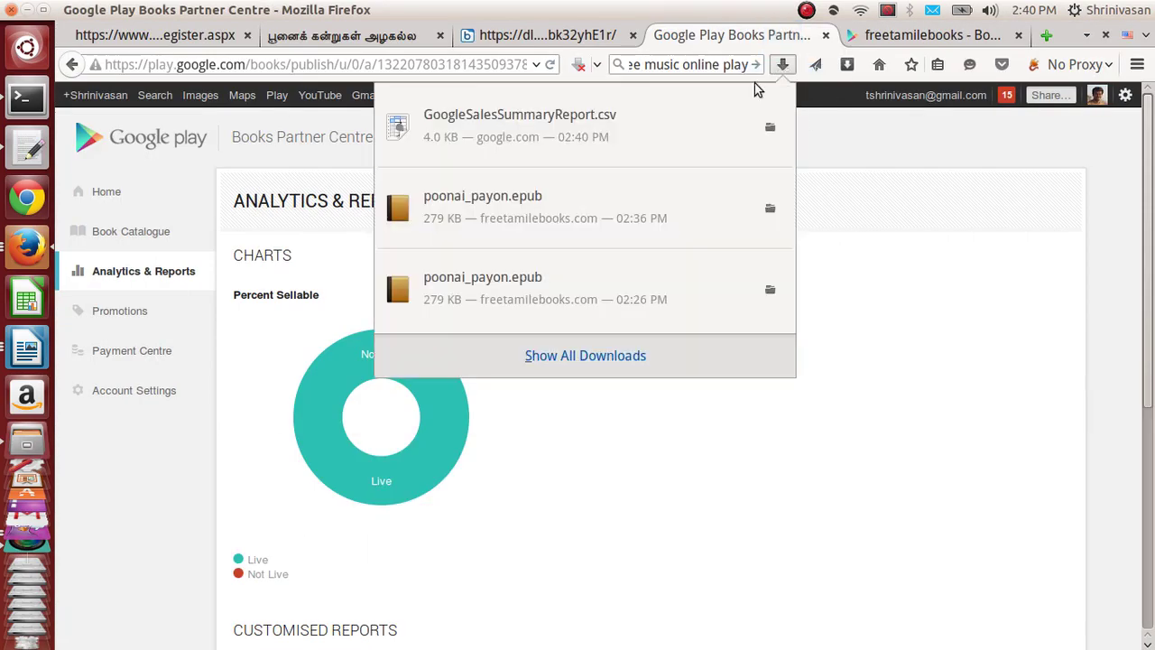
click(719, 102)
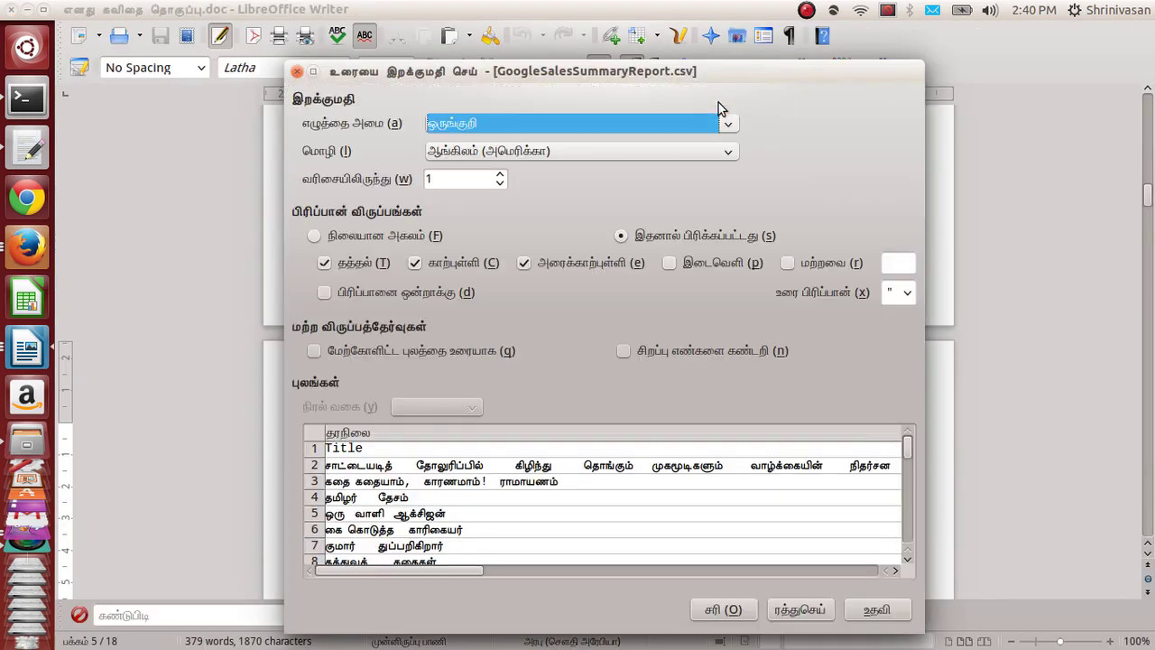
click(724, 609)
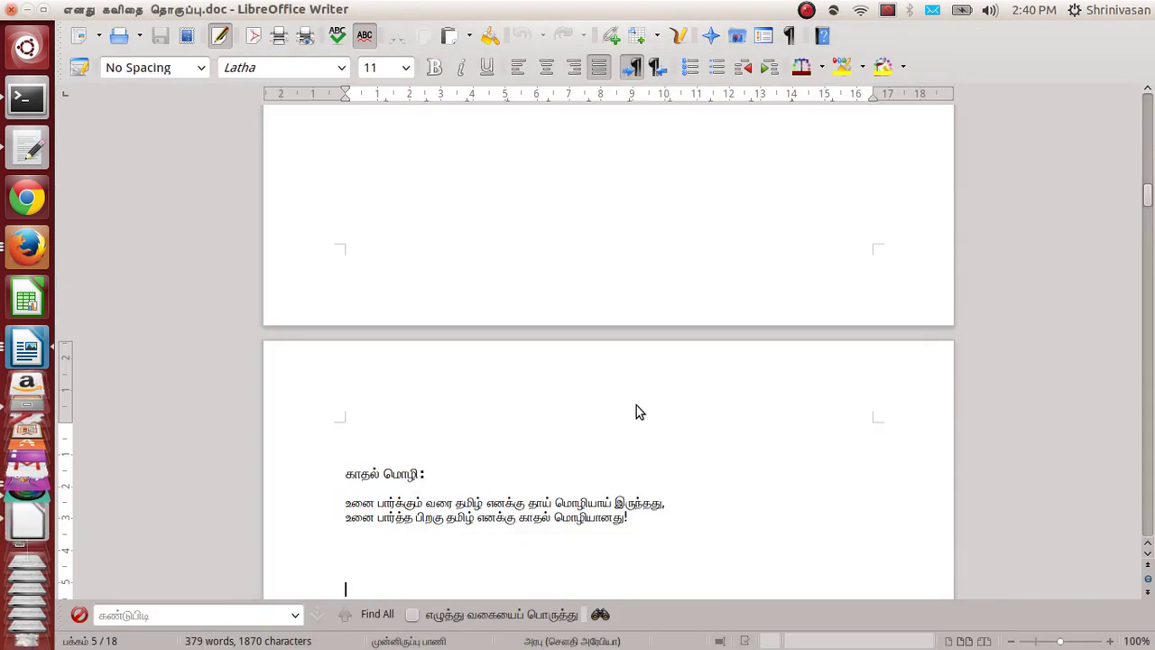
key(alt+Tab)
key(alt+Tab)
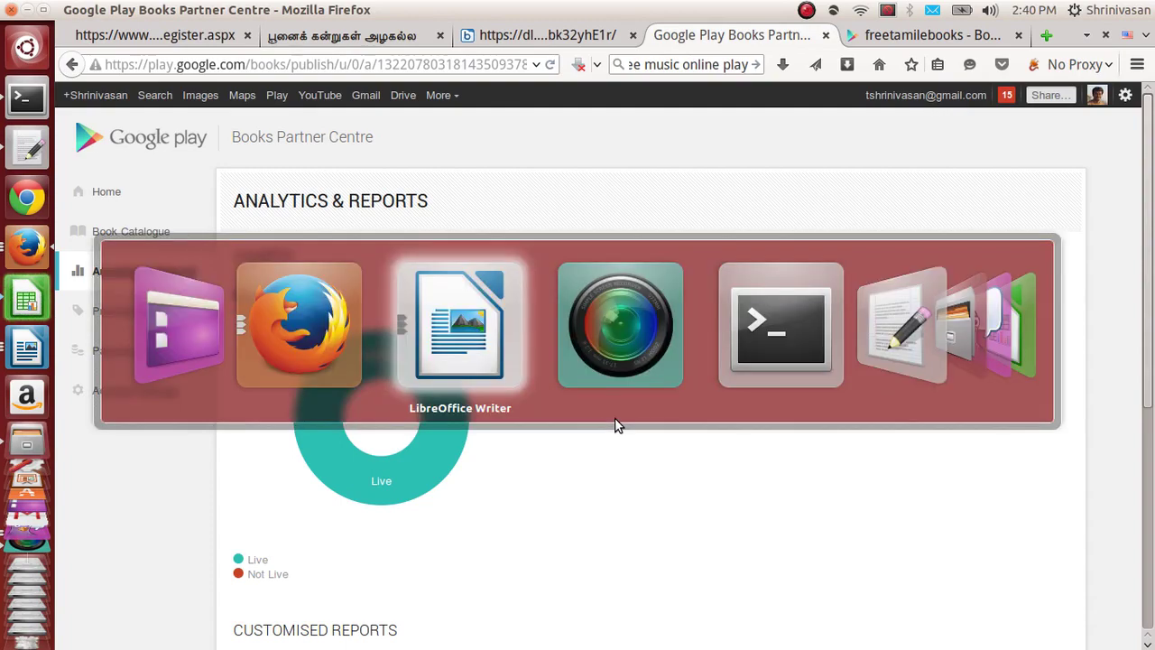
key(alt+Tab)
key(alt+Tab)
key(alt+Tab)
key(alt+Tab)
key(alt+Tab)
key(alt+Tab)
key(alt+Tab)
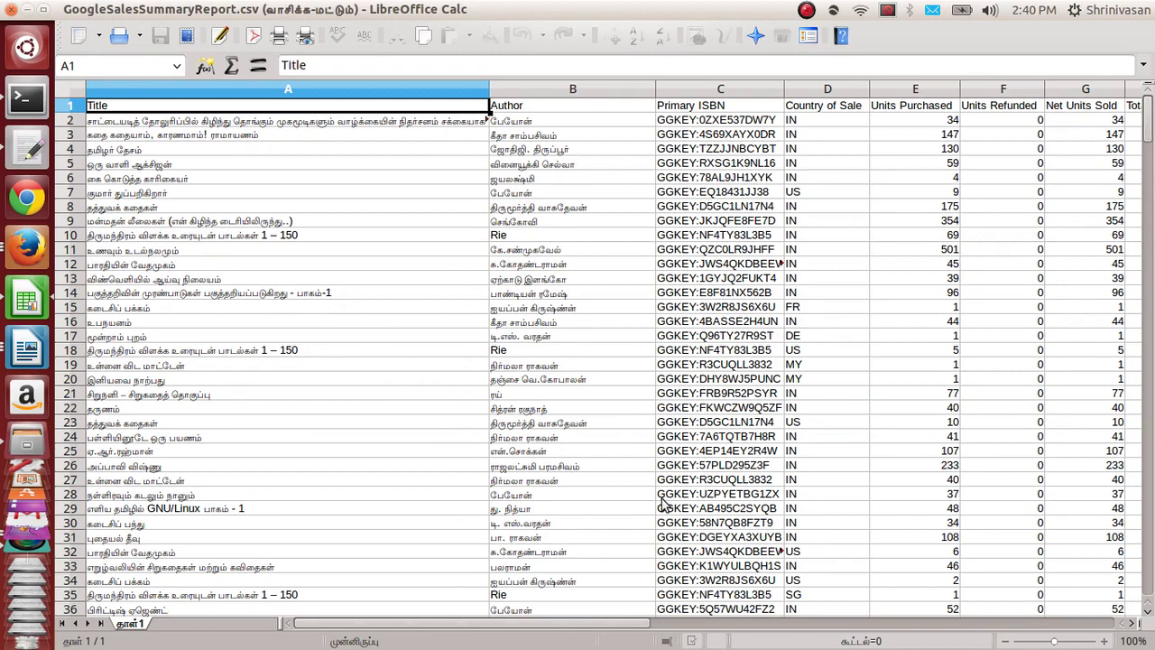
- Examine the report's country, units purchased, units refunded and publisher earnings columns, and return to Firefox
drag(632, 624, 754, 611)
click(740, 609)
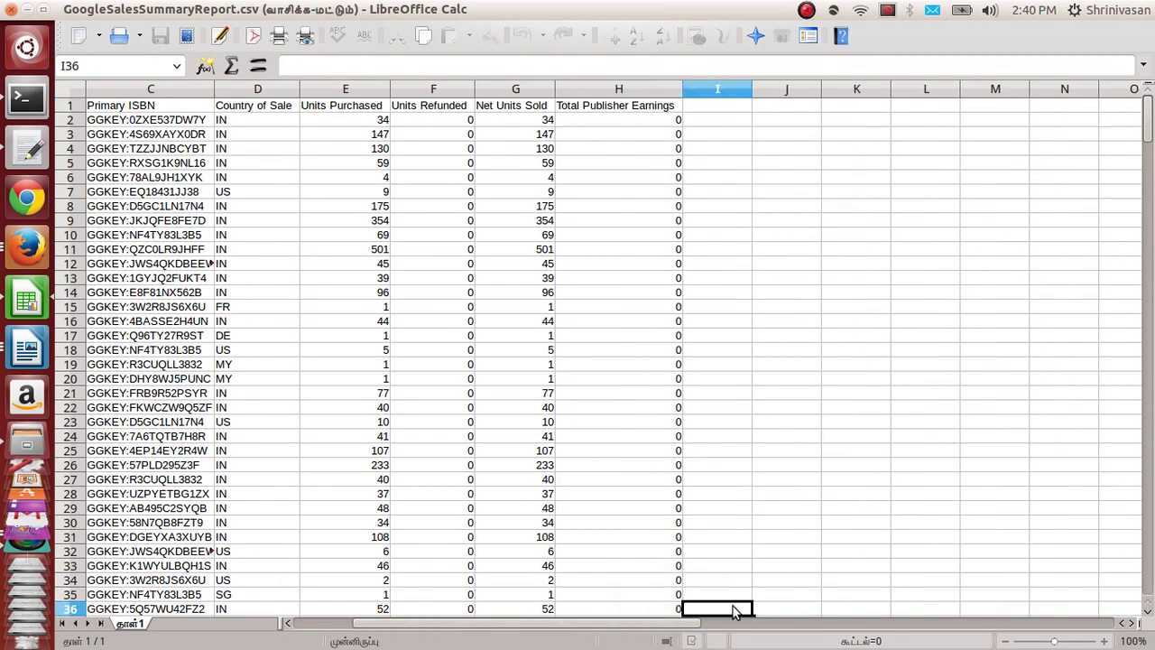
drag(677, 609, 529, 611)
key(alt+Tab)
key(alt+Tab)
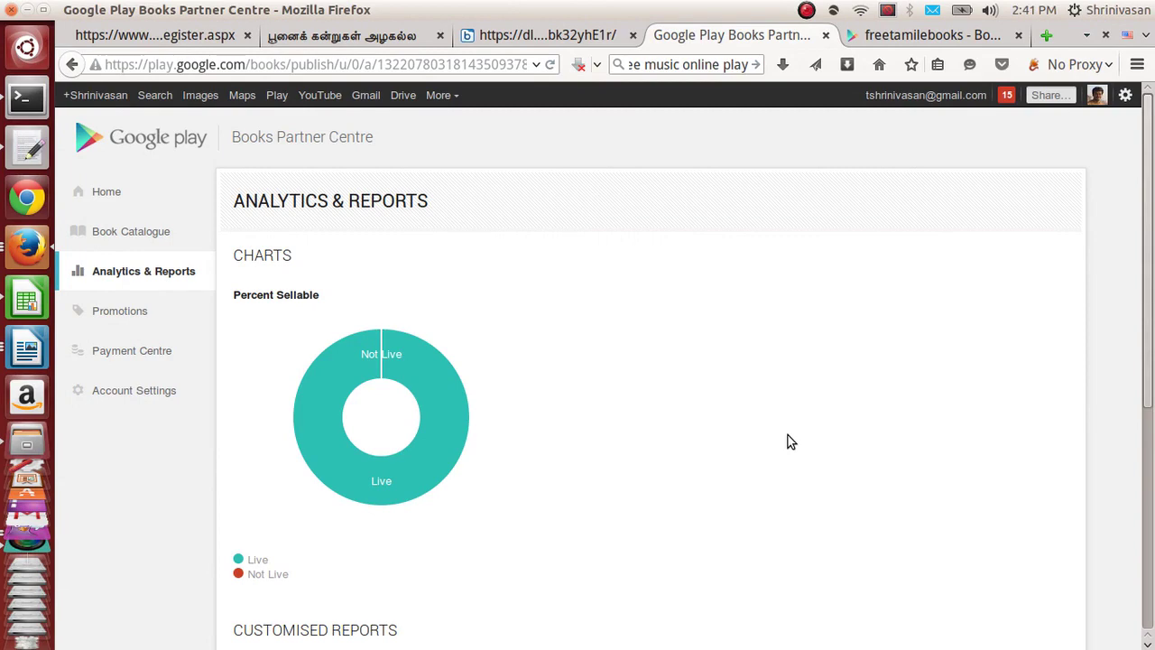
key(alt+Tab)
key(alt+Tab)
key(alt+Tab)
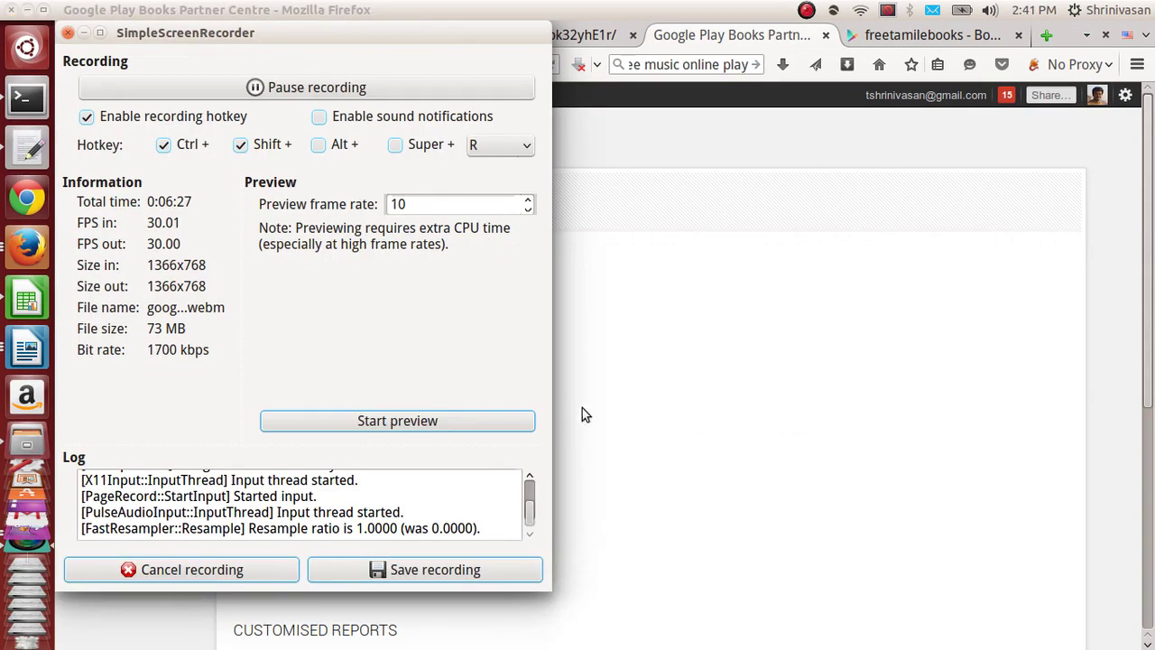